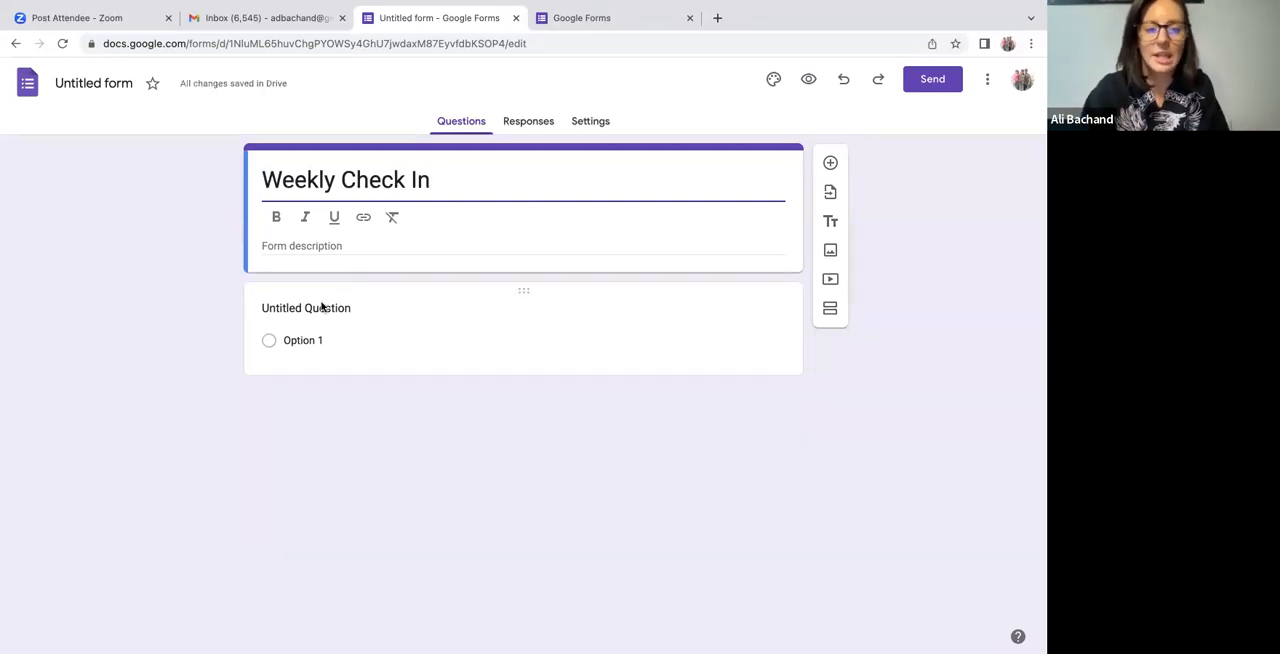
# Title the untitled question "Name" and make it required.
pyautogui.click(320, 337)
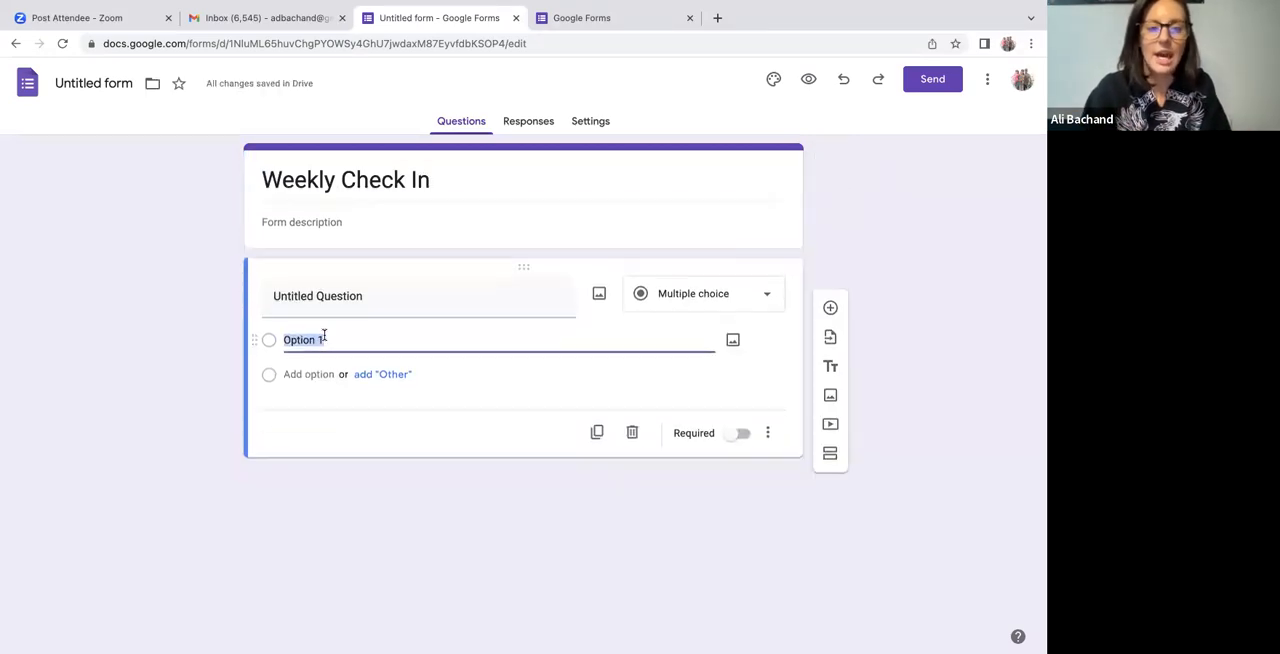
pyautogui.click(391, 298)
pyautogui.write('Name')
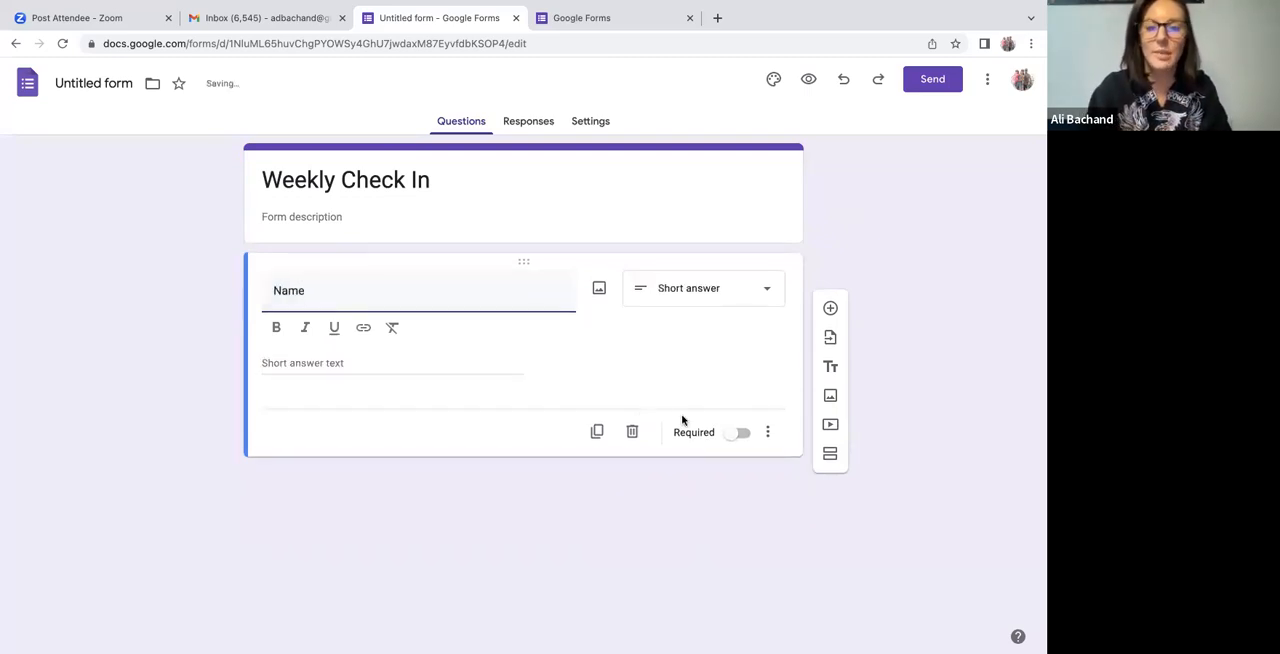
pyautogui.click(738, 433)
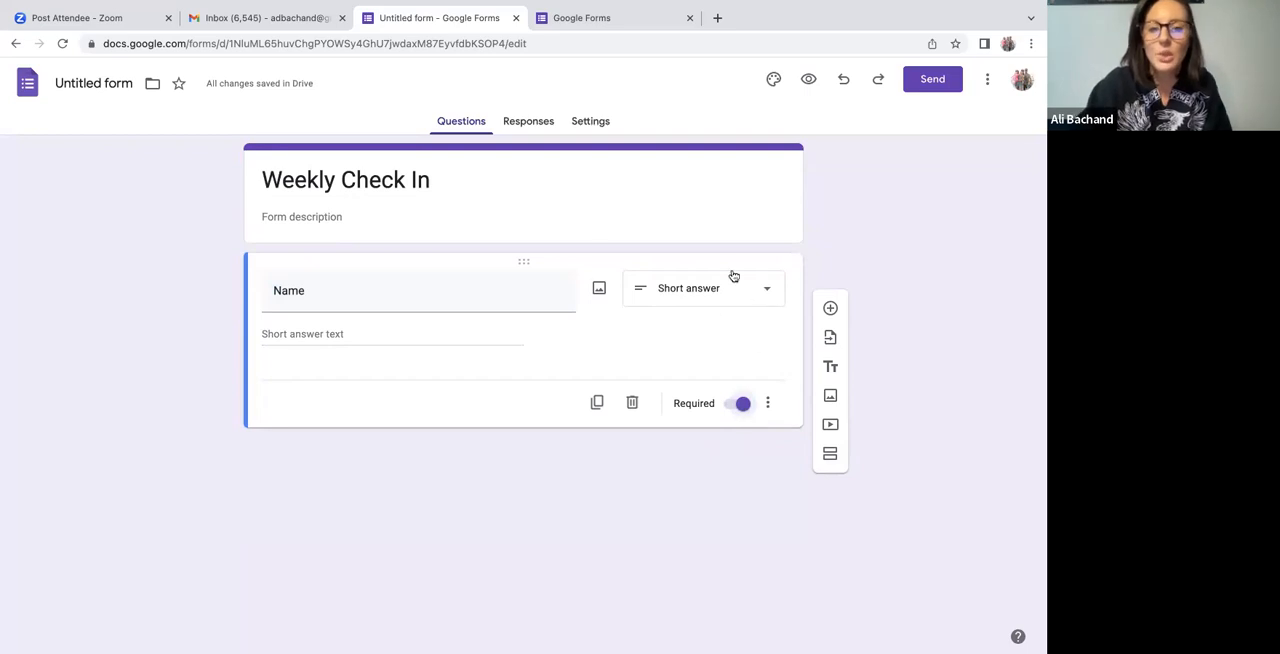
# Add a new question below Name reading "How many days this week did you take your supps?".
pyautogui.click(830, 308)
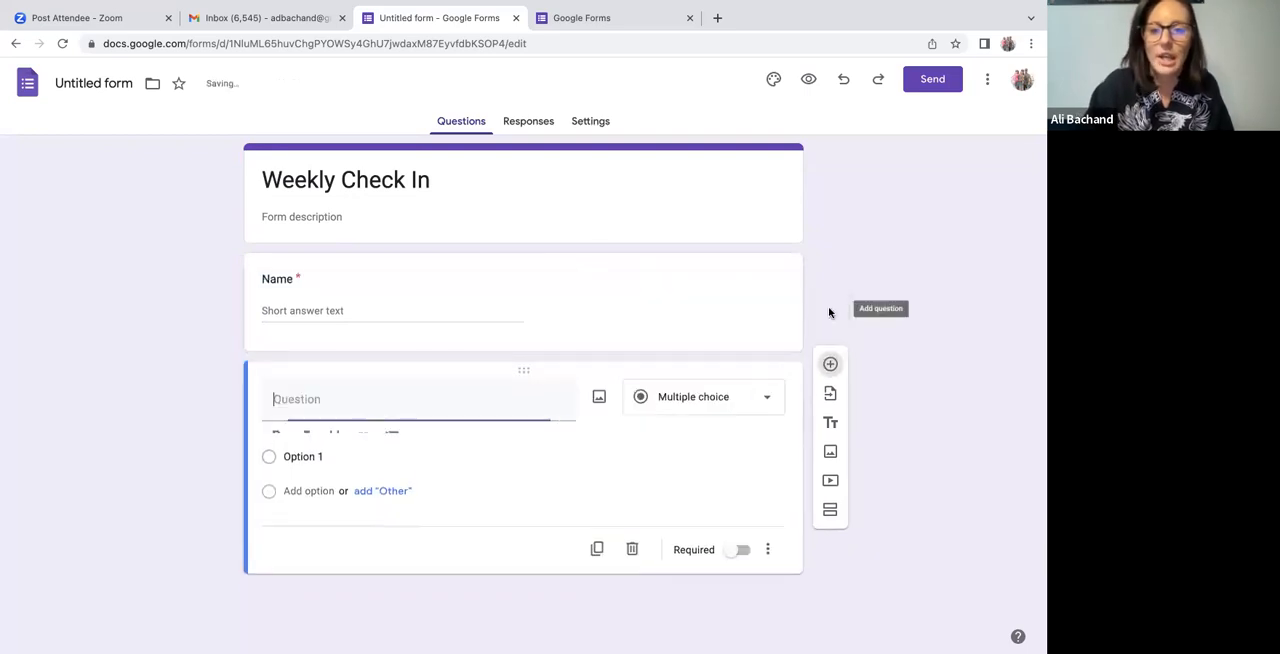
pyautogui.write('How m')
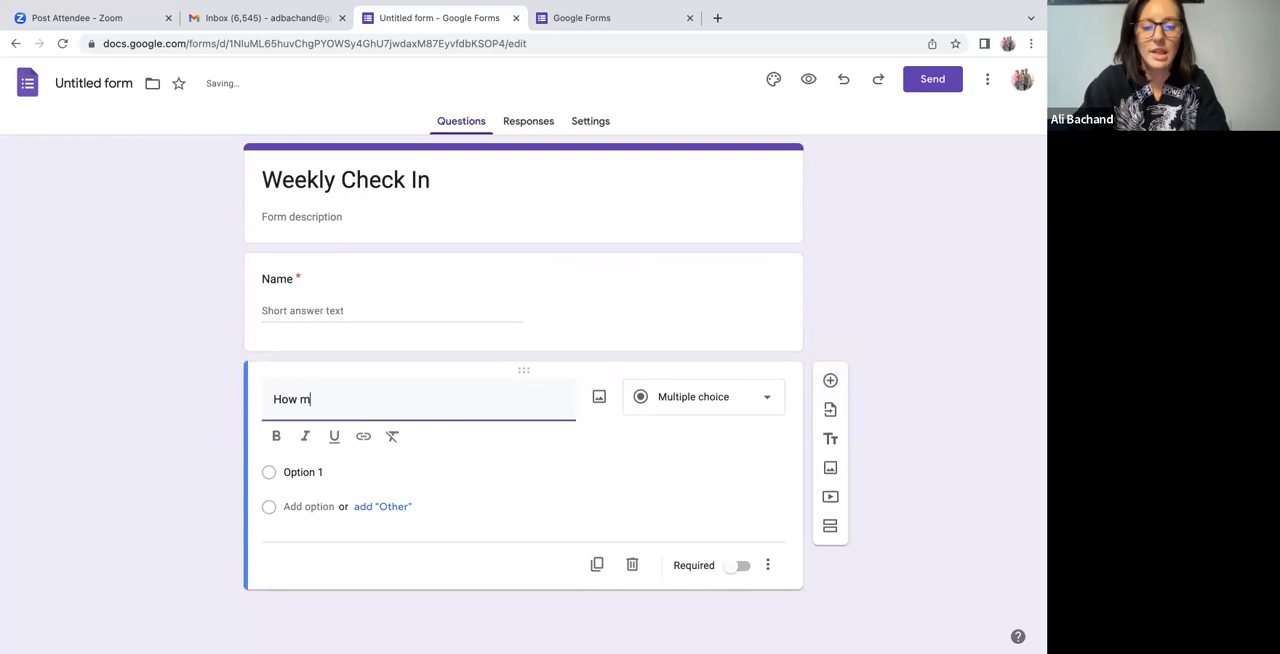
pyautogui.write('any days this')
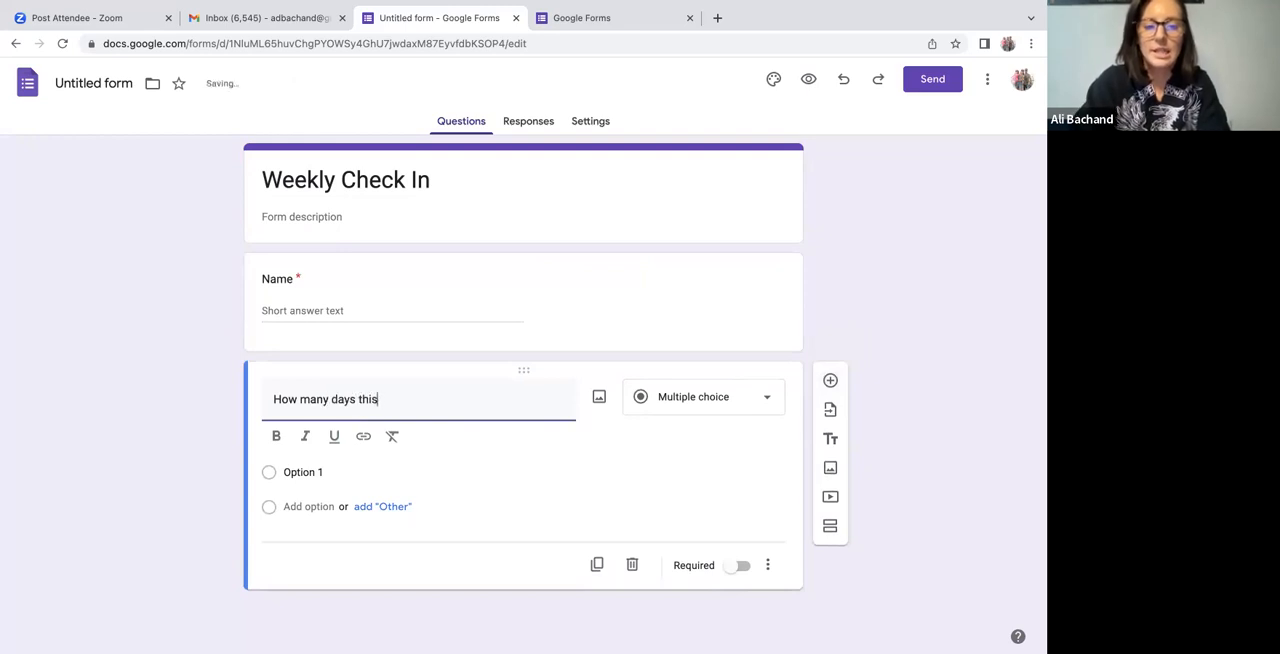
pyautogui.write(' week did you take your supps?')
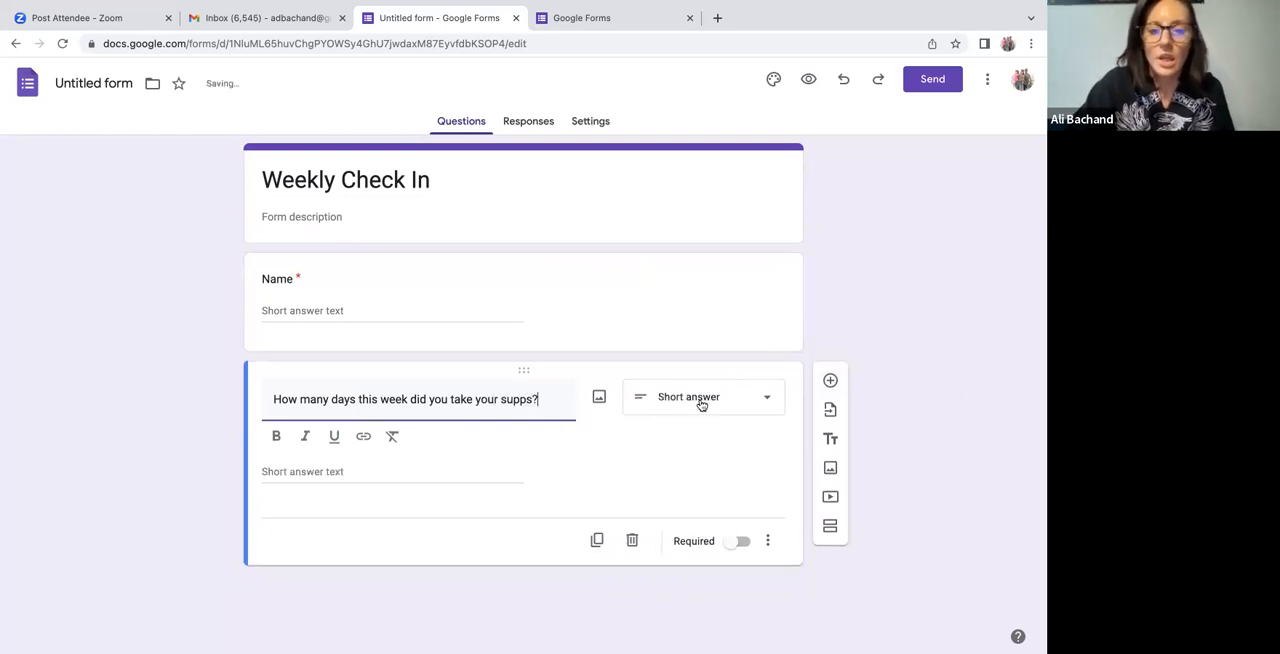
# Change the supps question to a dropdown with the options "1 Day", "2 Days" and "3 Days".
pyautogui.click(701, 401)
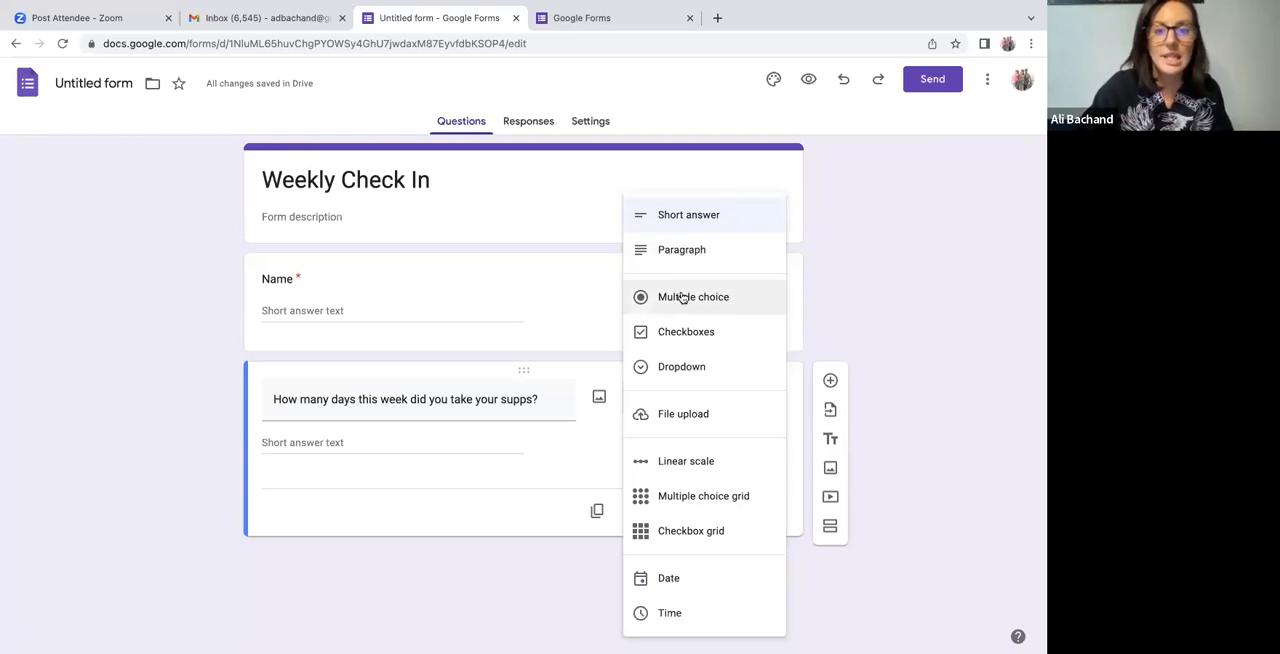
pyautogui.click(681, 368)
pyautogui.click(387, 445)
pyautogui.write('DAy')
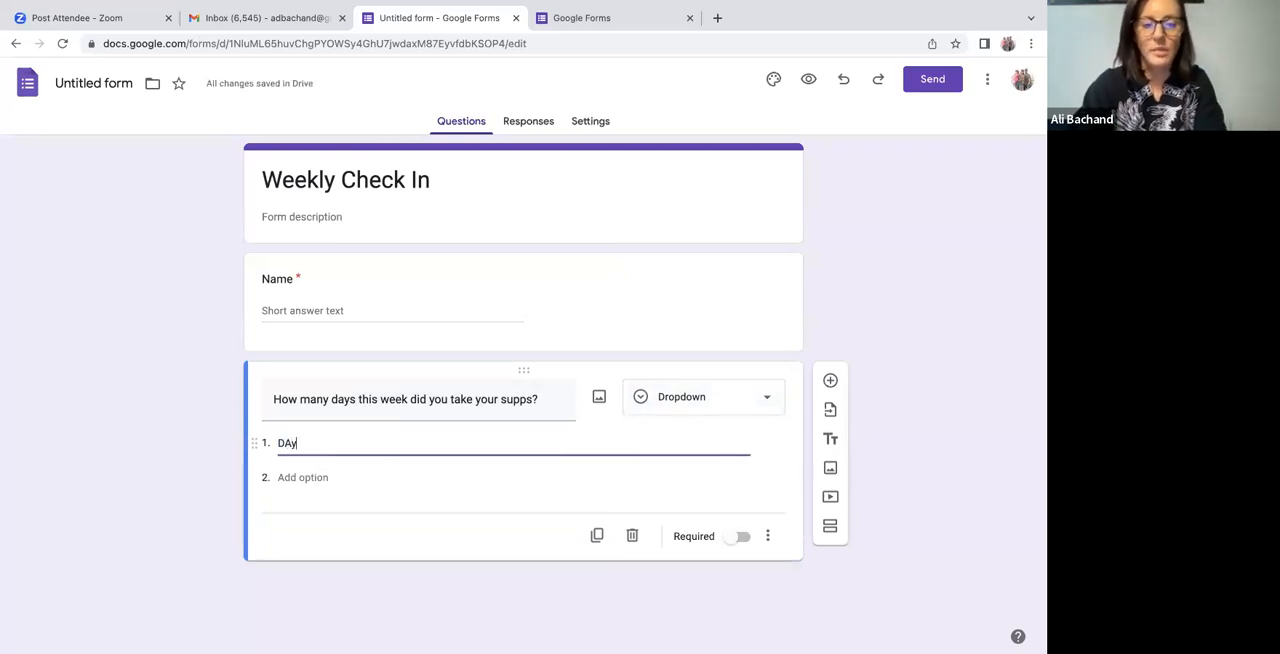
pyautogui.write(' Da')
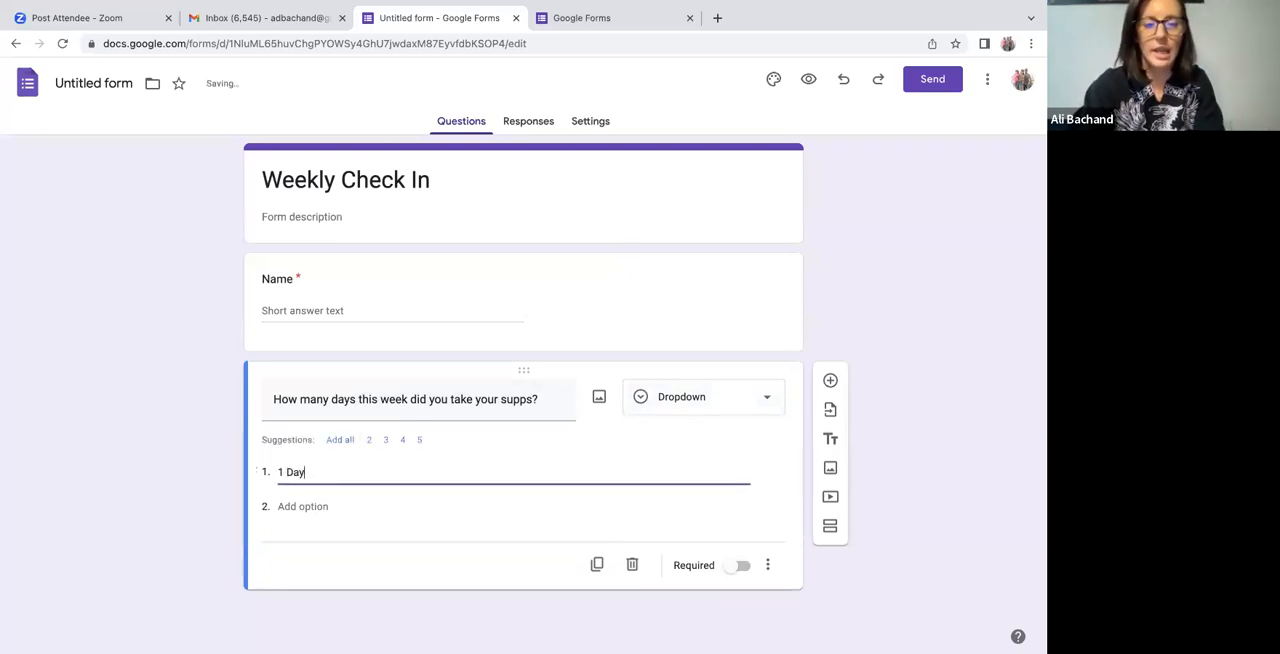
pyautogui.press('Return')
pyautogui.write('2 Days')
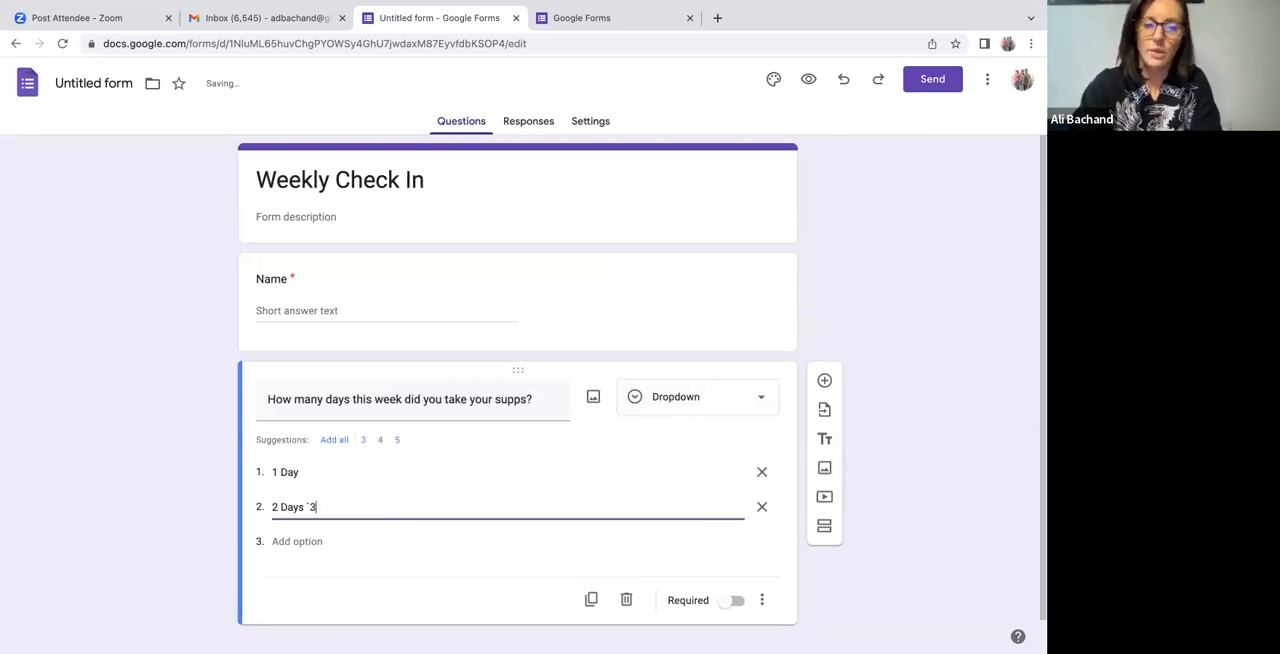
pyautogui.press('Tab')
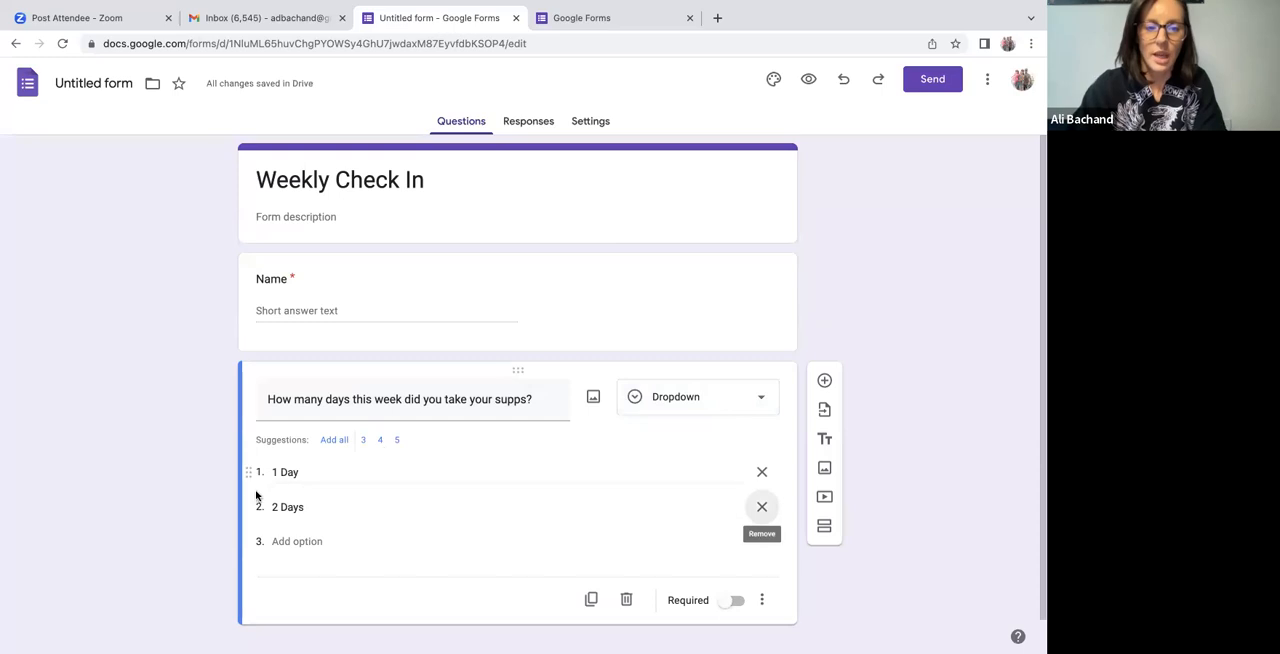
pyautogui.click(307, 539)
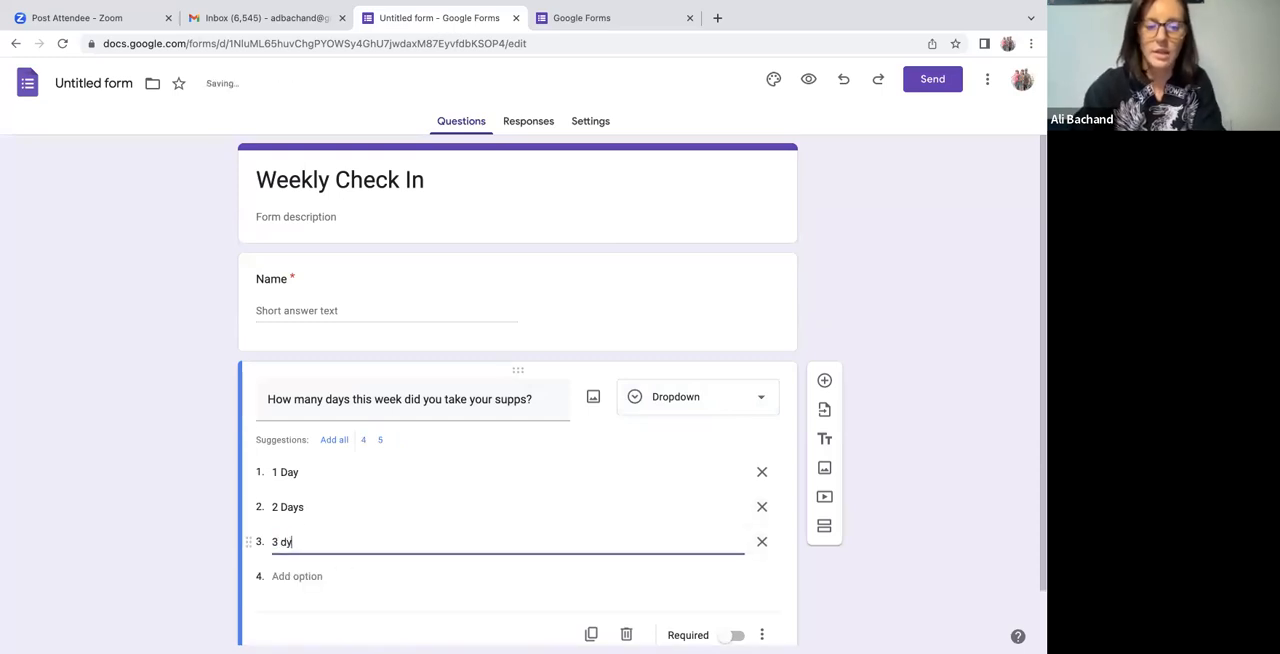
pyautogui.press('BackSpace')
pyautogui.press('BackSpace')
pyautogui.press('BackSpace')
pyautogui.press('BackSpace')
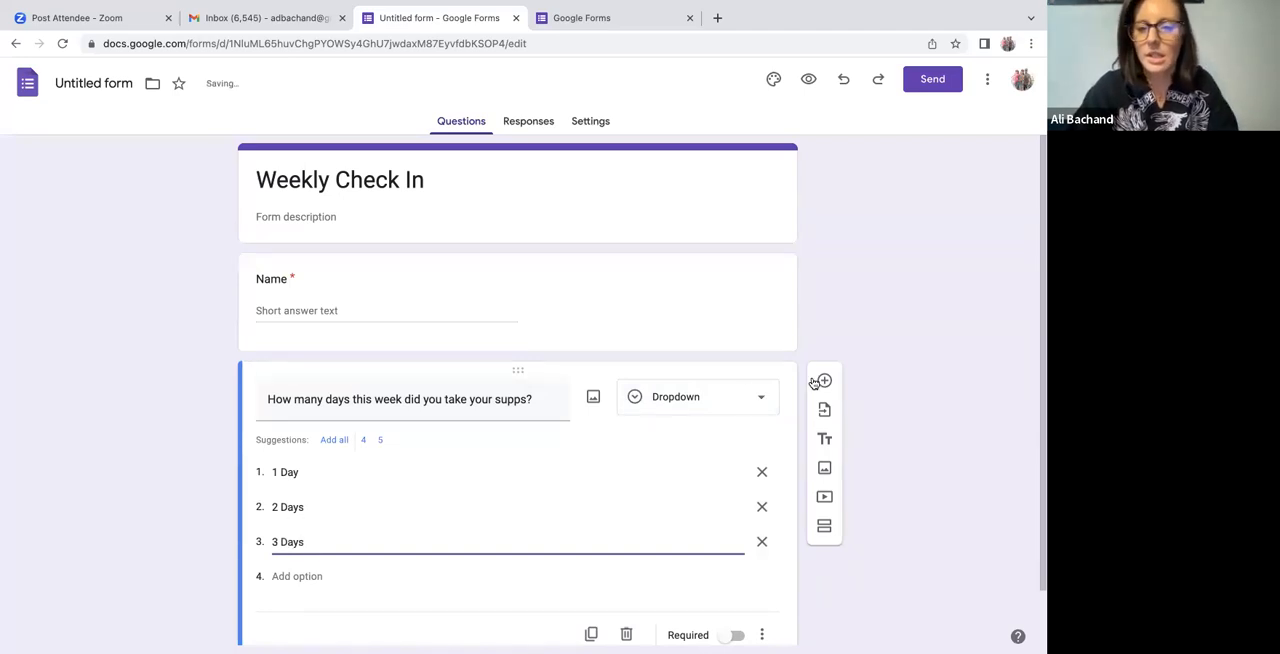
# Add a blank question and move it between the Name question and the supps question.
pyautogui.click(824, 380)
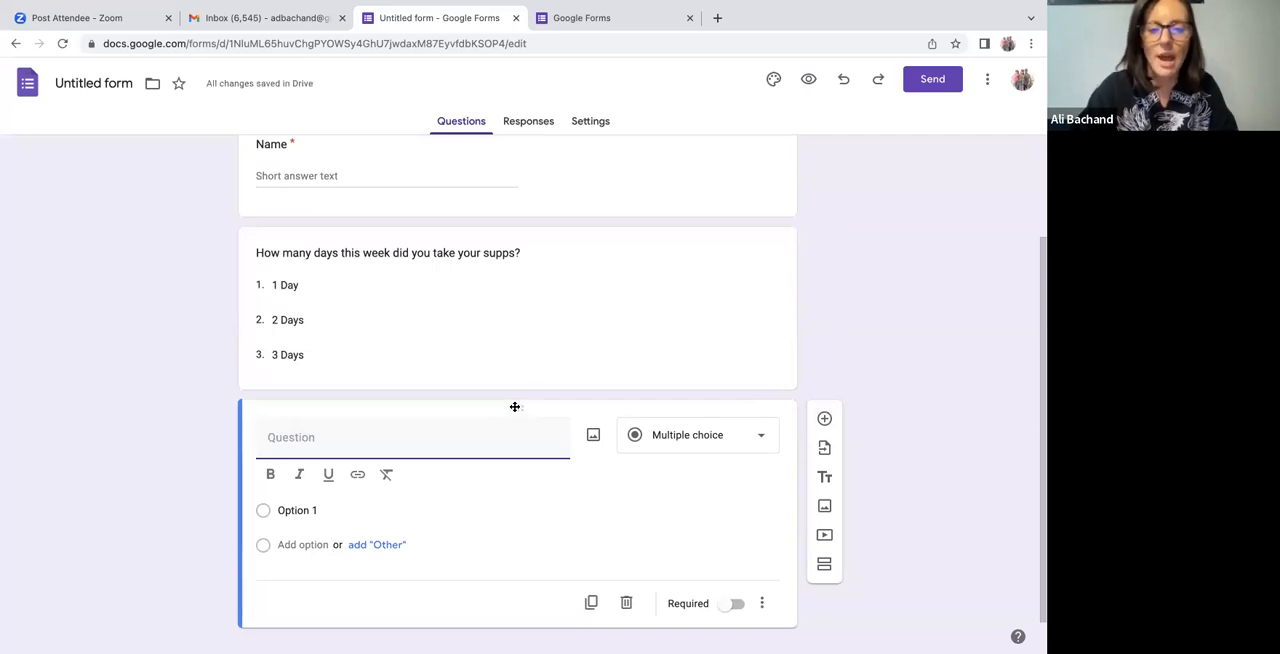
pyautogui.moveTo(514, 409); pyautogui.dragTo(516, 384)
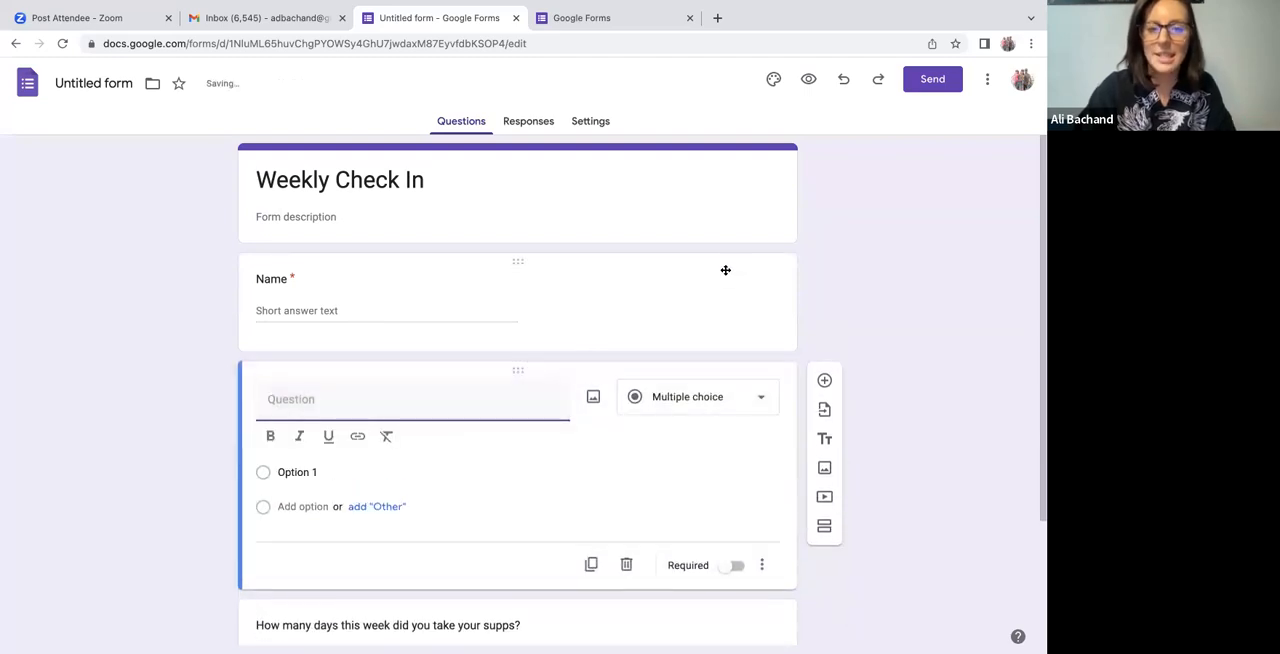
pyautogui.scroll(-3, 867, 266)
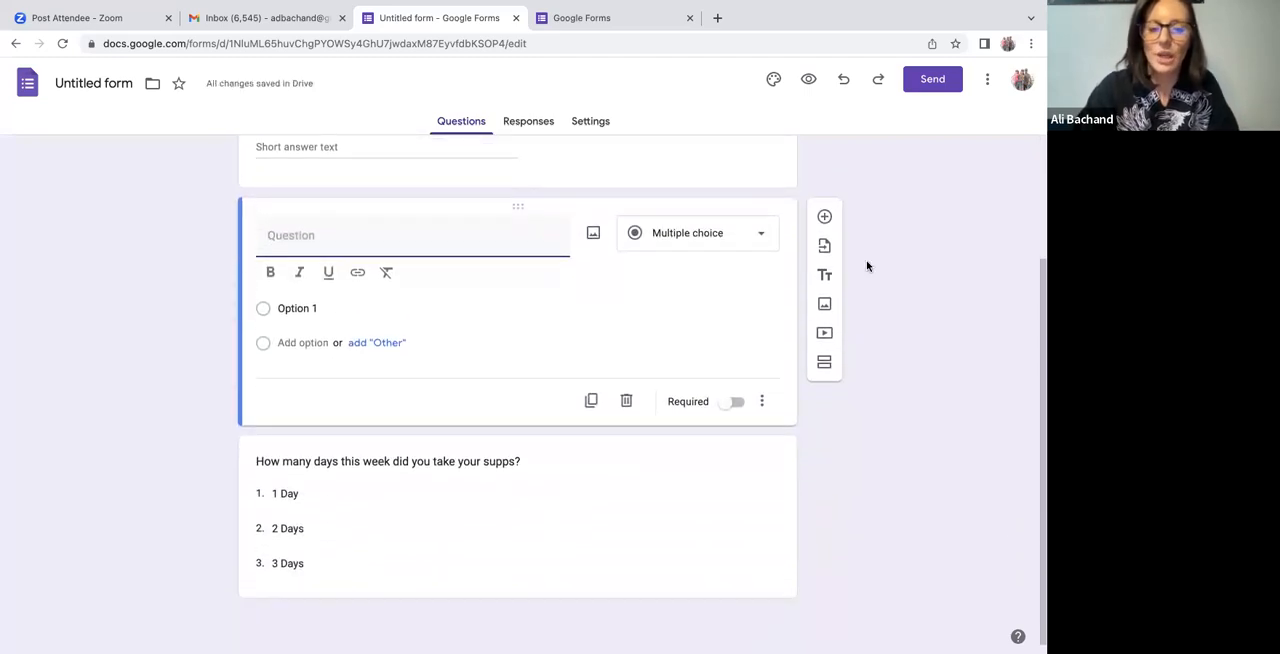
pyautogui.scroll(3, 867, 266)
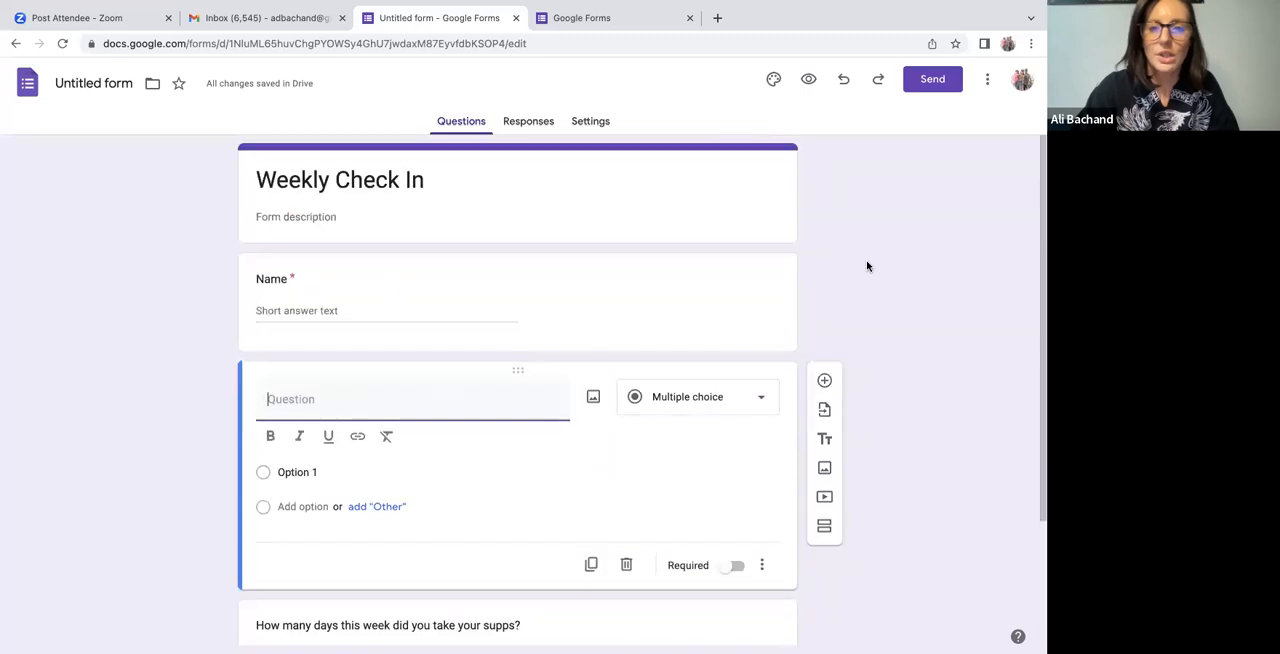
# Customize the form theme by inserting the purple bubbles picture from Work and School as the header image.
pyautogui.click(774, 80)
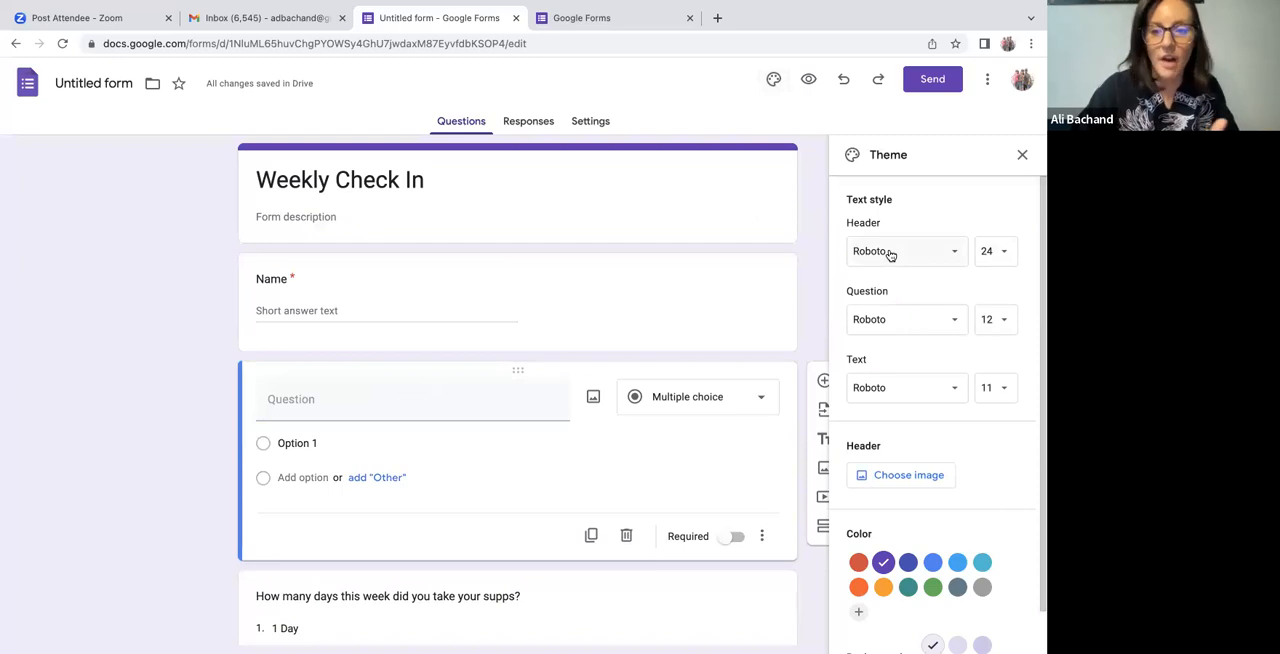
pyautogui.scroll(-1, 888, 254)
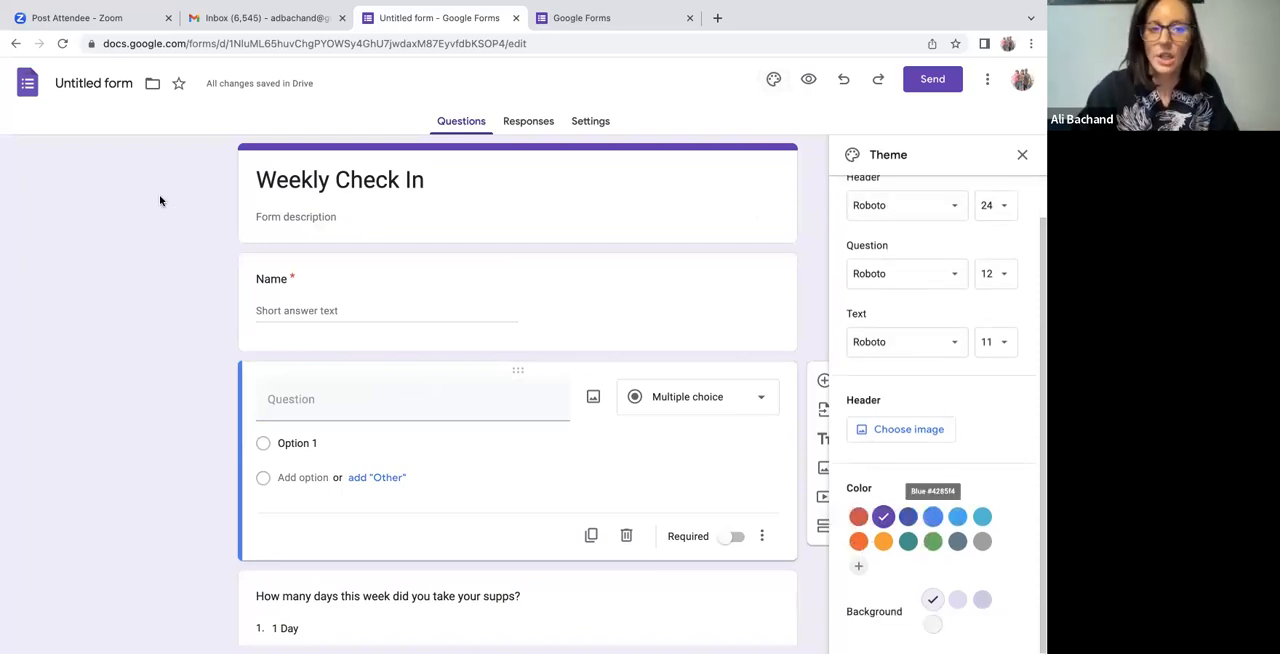
pyautogui.click(903, 432)
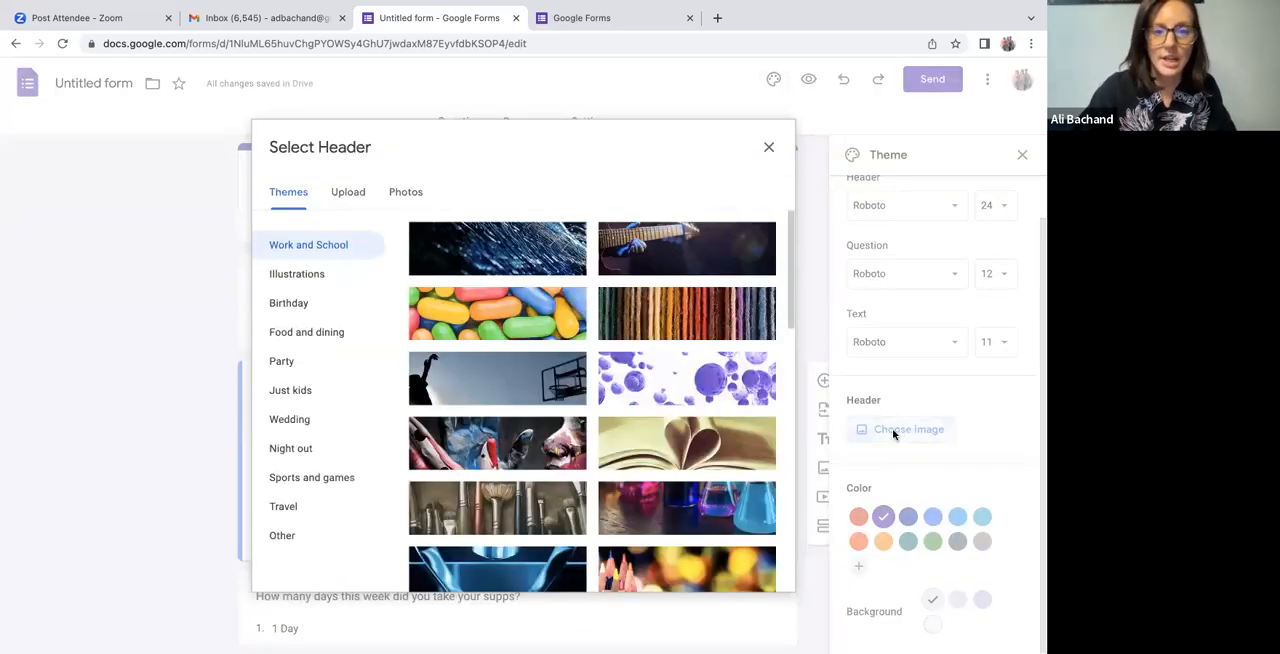
pyautogui.scroll(-2, 733, 388)
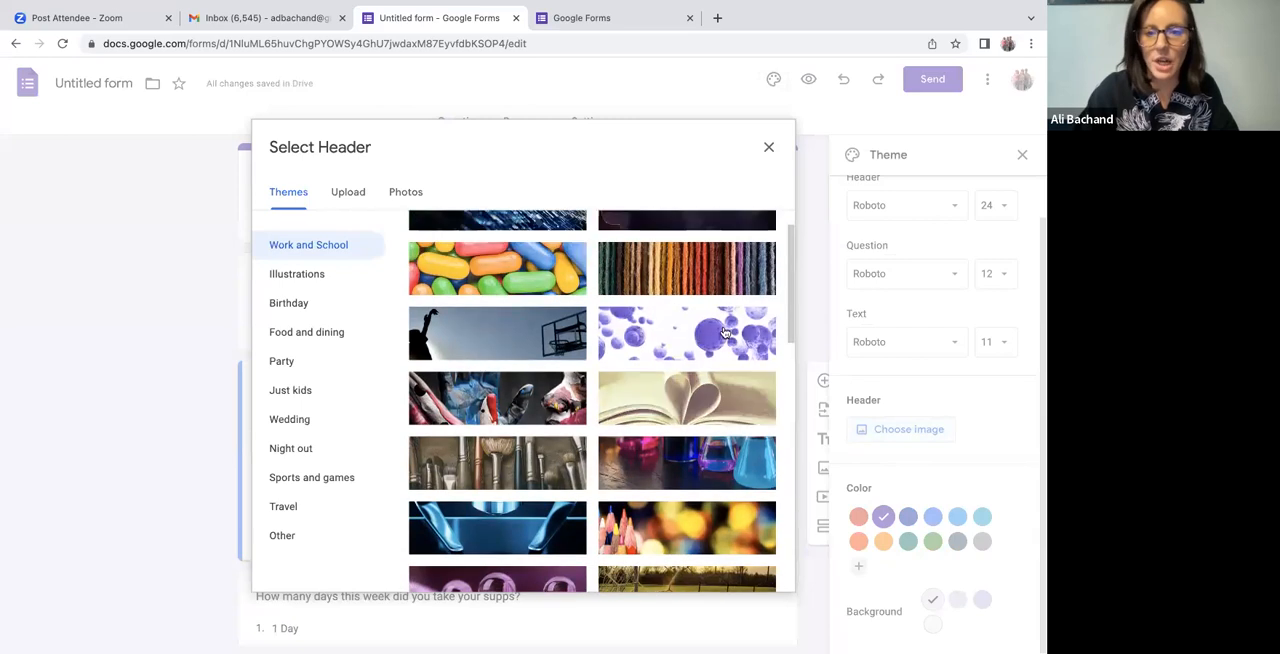
pyautogui.click(723, 331)
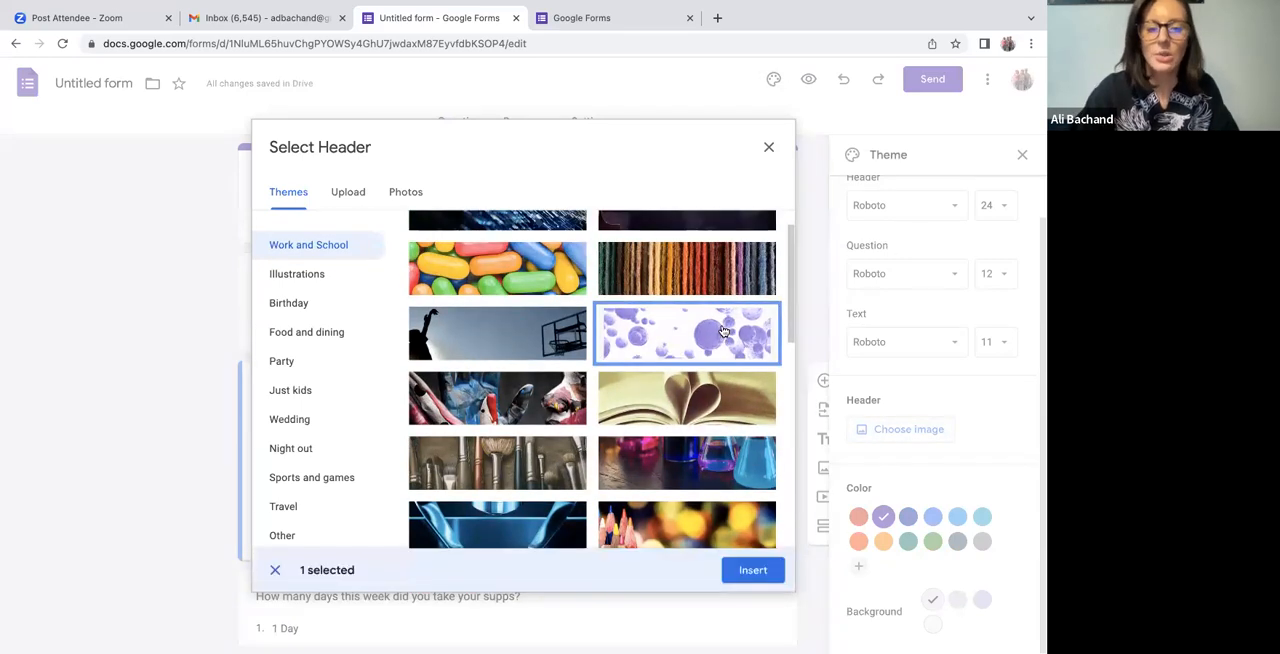
pyautogui.click(756, 574)
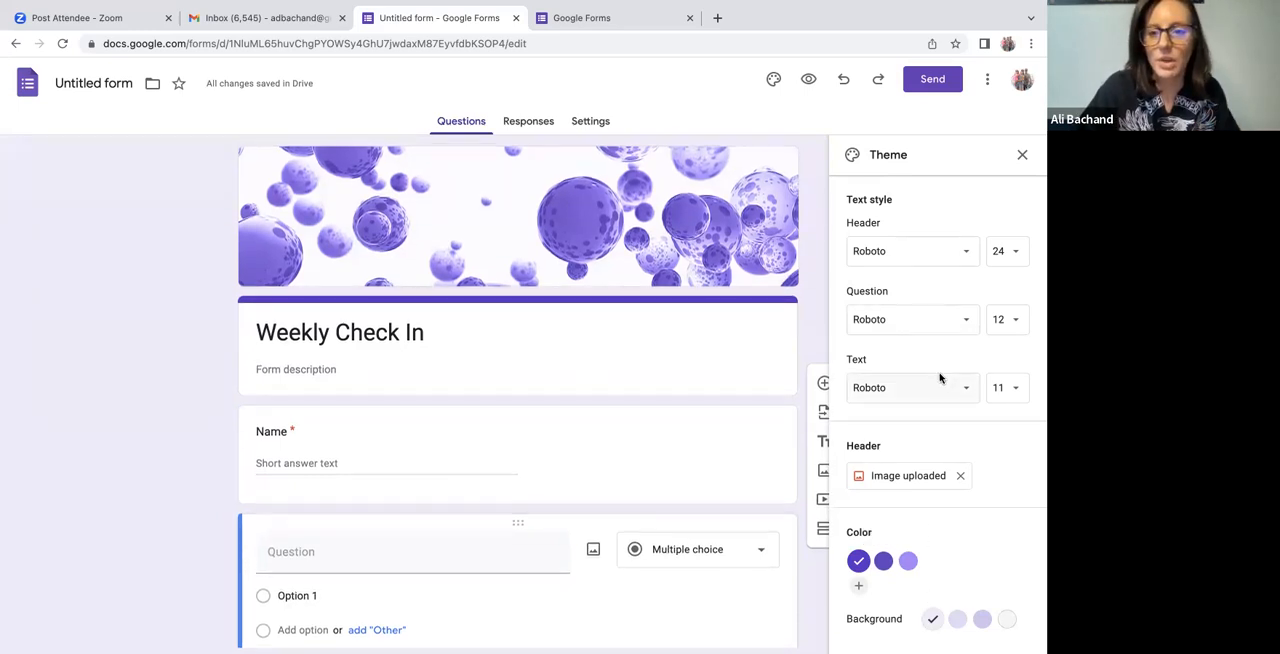
# Set the theme's question font to Courier New and its text font to Arial.
pyautogui.click(927, 324)
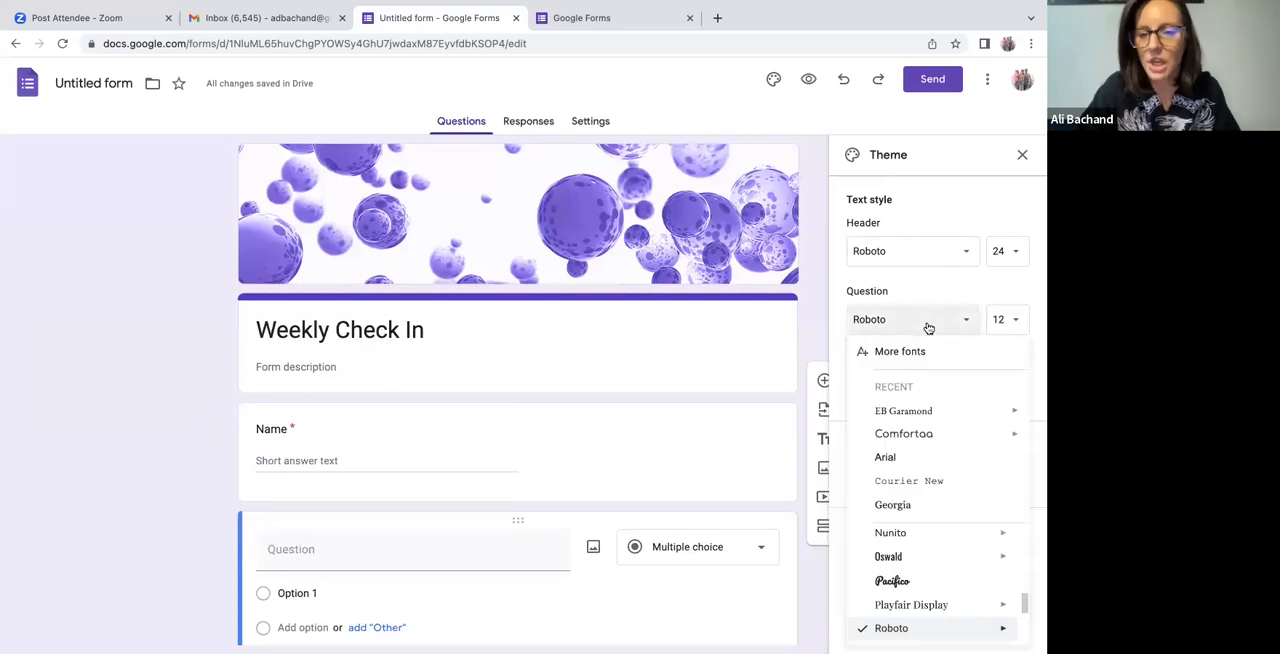
pyautogui.click(920, 483)
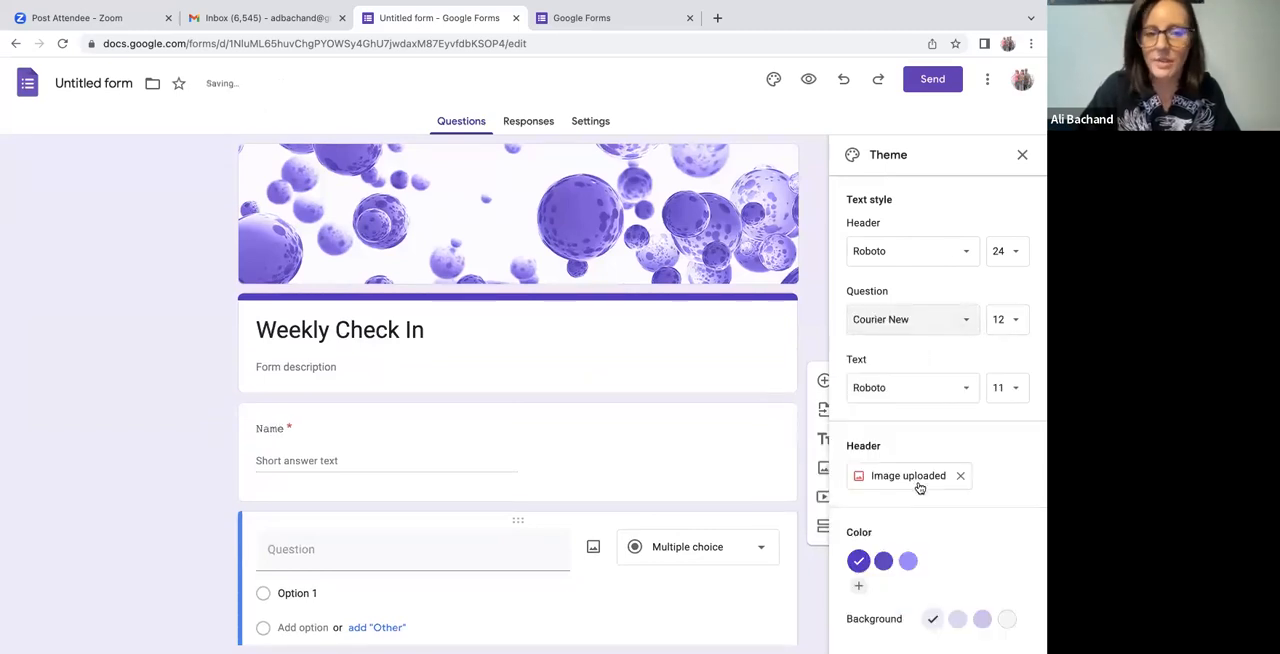
pyautogui.click(910, 390)
pyautogui.click(918, 550)
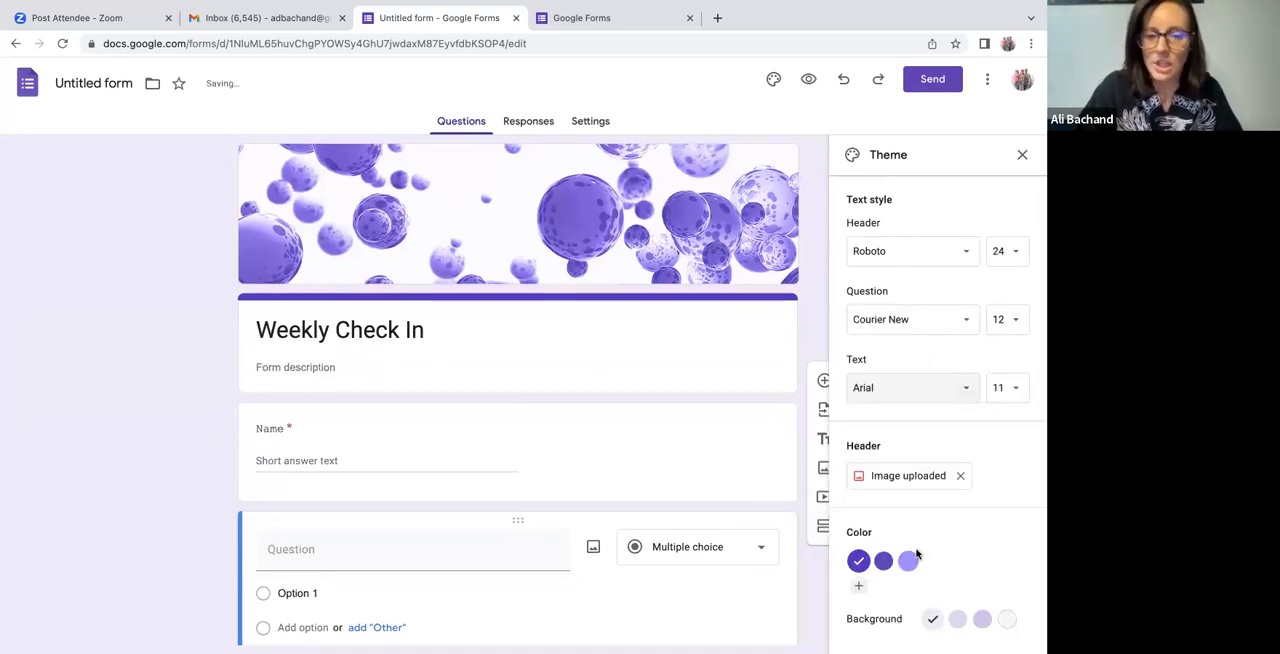
# Make the title text of the Name question bold and underlined.
pyautogui.click(327, 420)
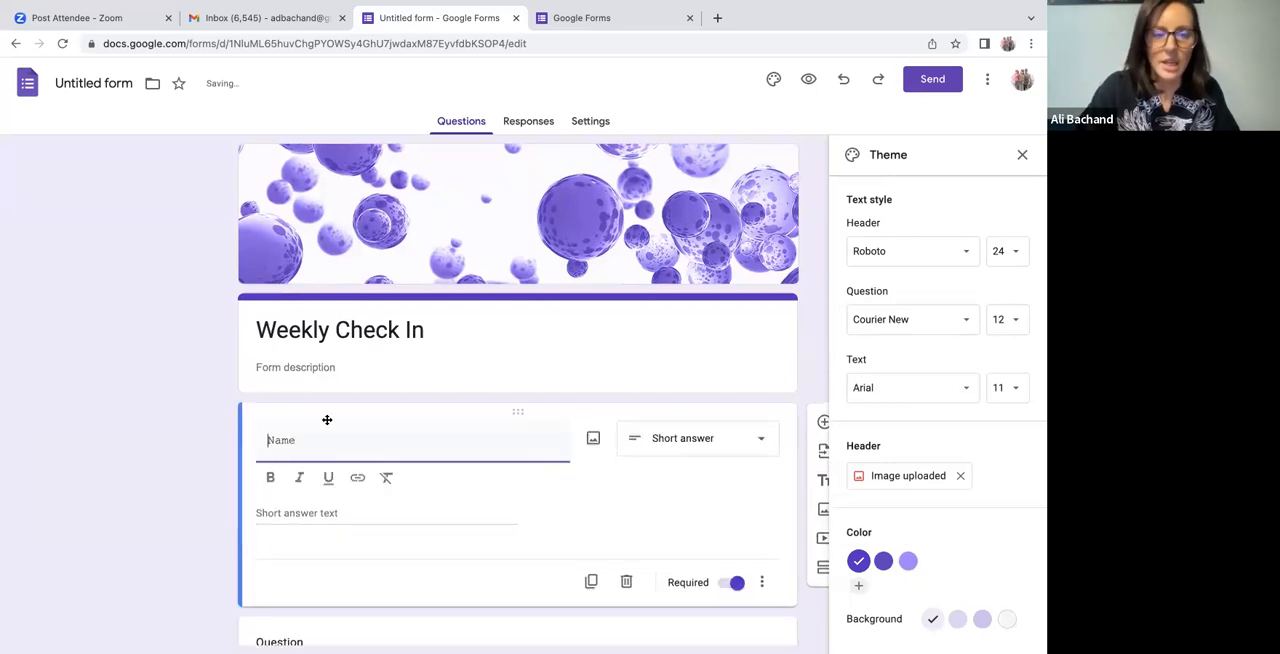
pyautogui.moveTo(300, 441); pyautogui.dragTo(256, 447)
pyautogui.click(270, 477)
pyautogui.click(328, 478)
pyautogui.click(310, 438)
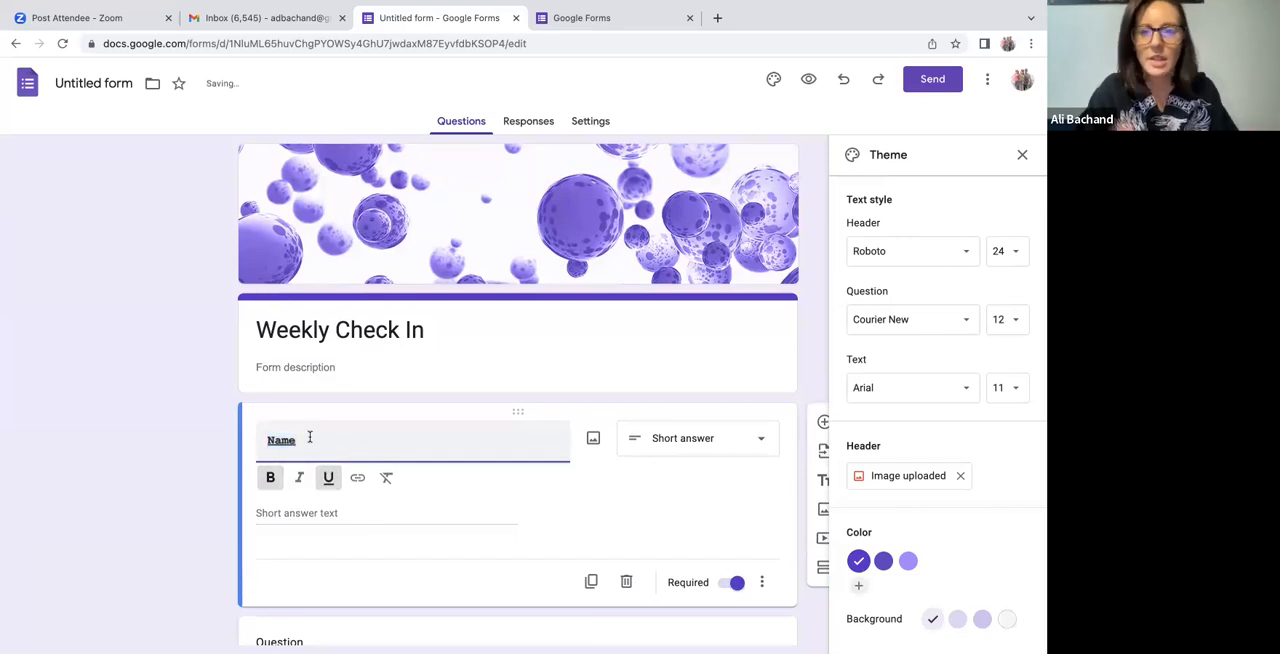
# Set the form's response settings to collect email addresses by Responder input, and close the theme options.
pyautogui.click(549, 121)
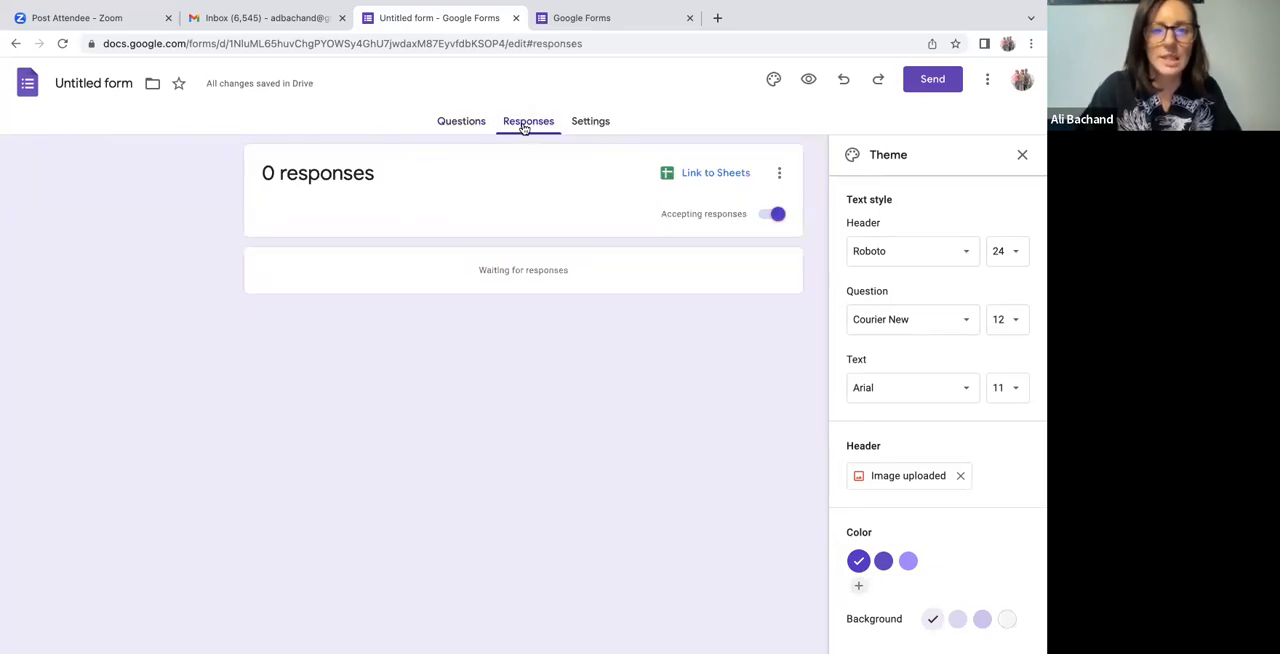
pyautogui.click(587, 127)
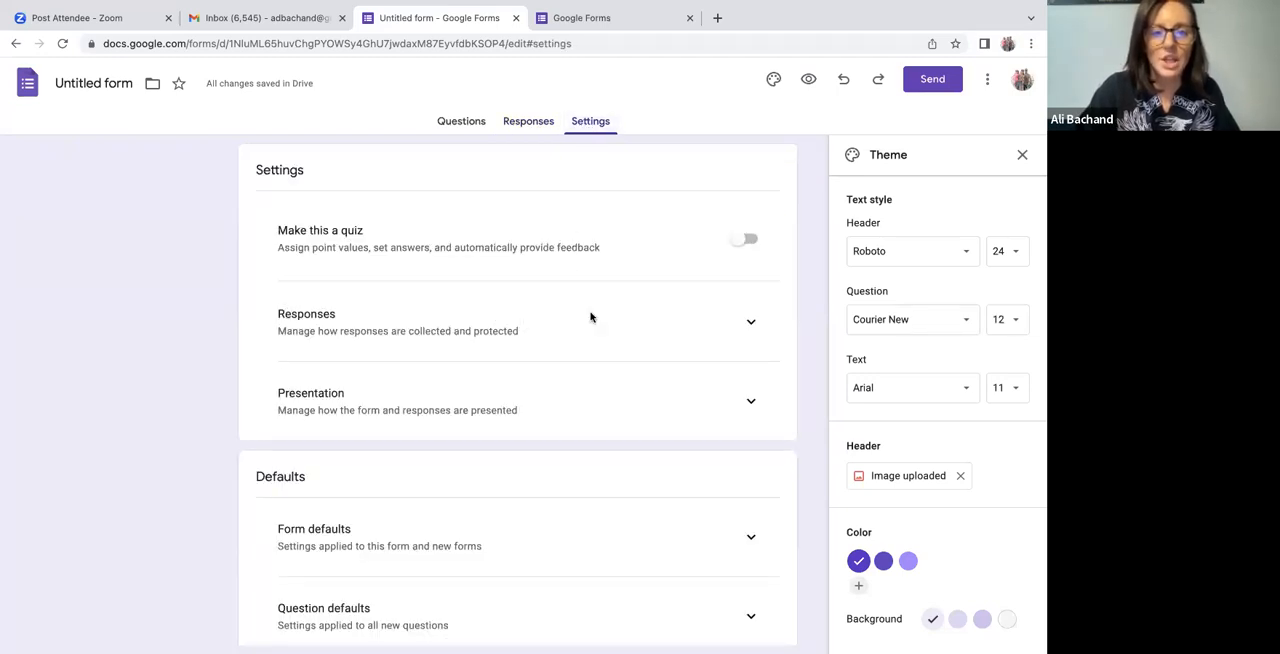
pyautogui.click(753, 322)
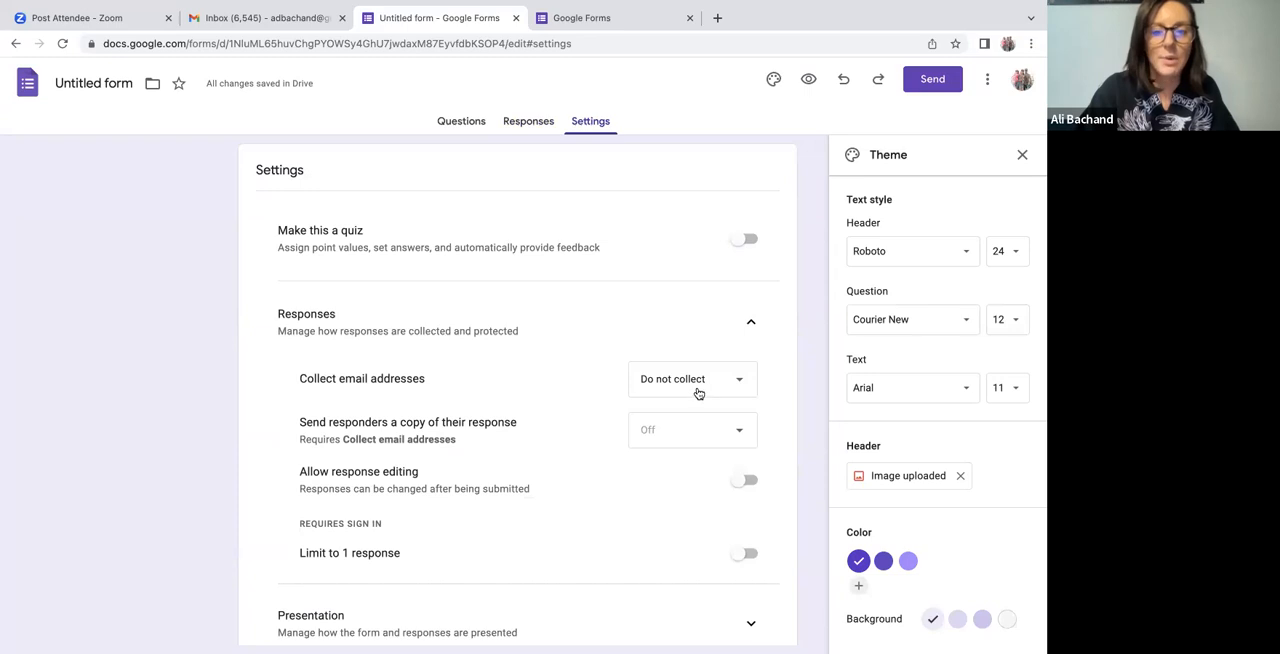
pyautogui.click(699, 395)
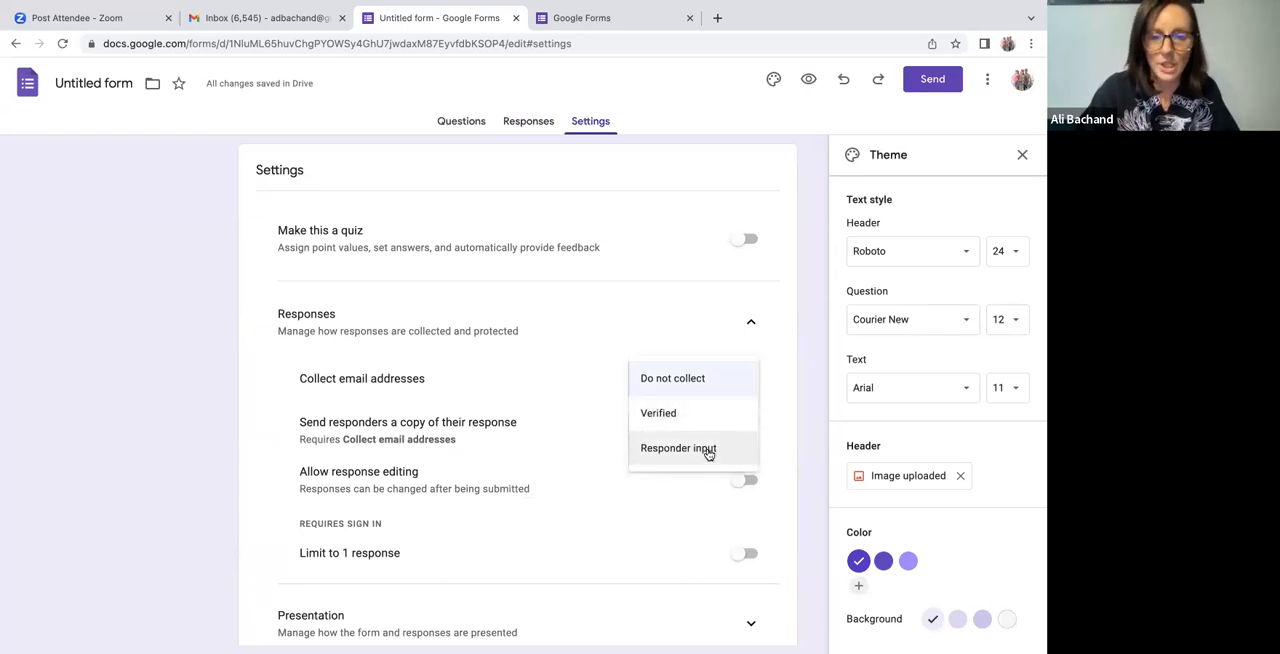
pyautogui.click(708, 450)
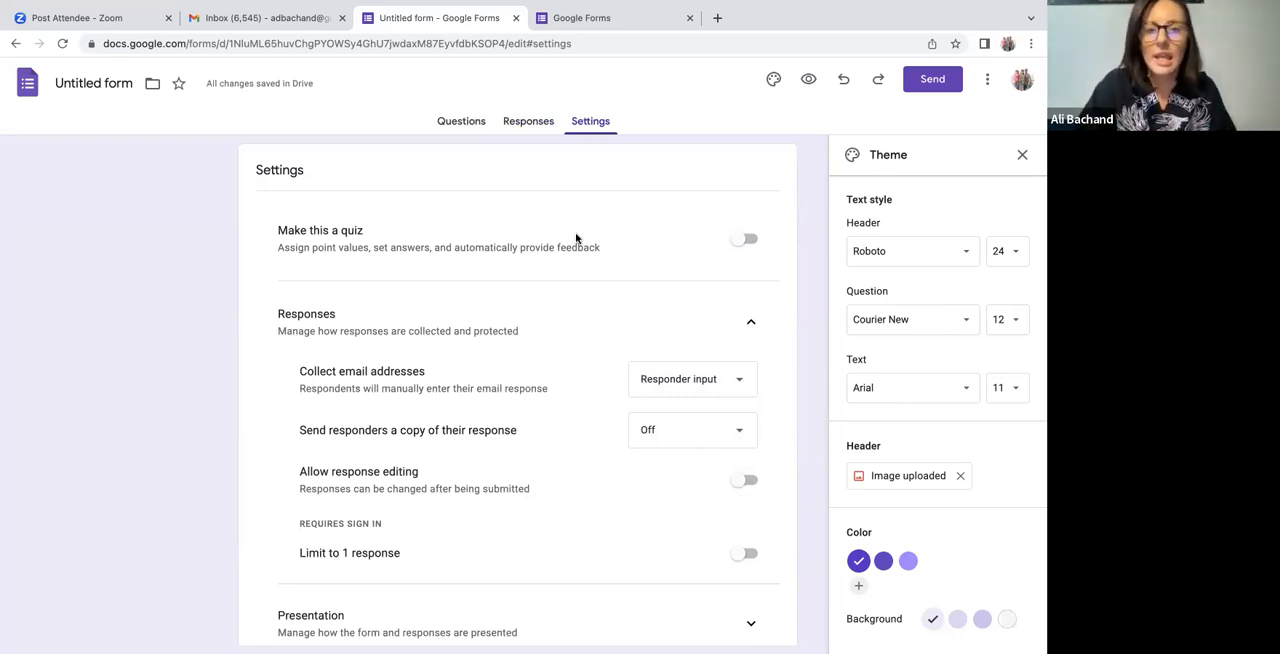
pyautogui.click(1022, 155)
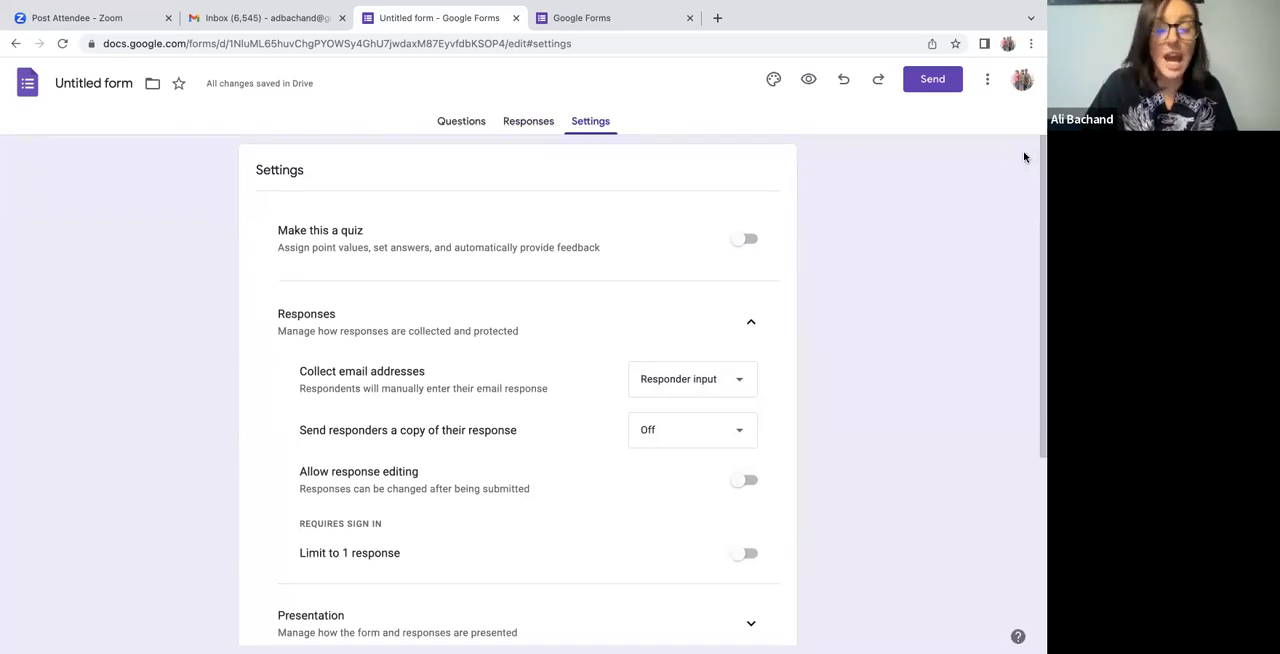
# Look through the remaining response, presentation and default settings, and return to the form's questions.
pyautogui.scroll(-3, 840, 362)
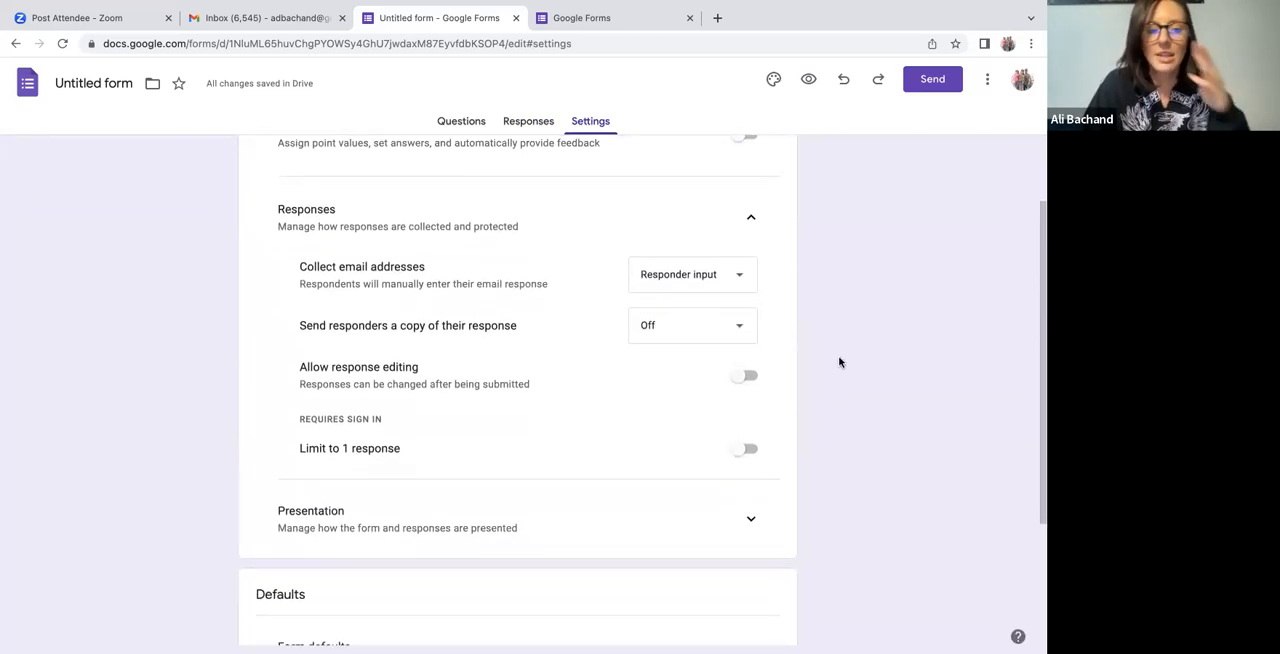
pyautogui.scroll(-1, 840, 362)
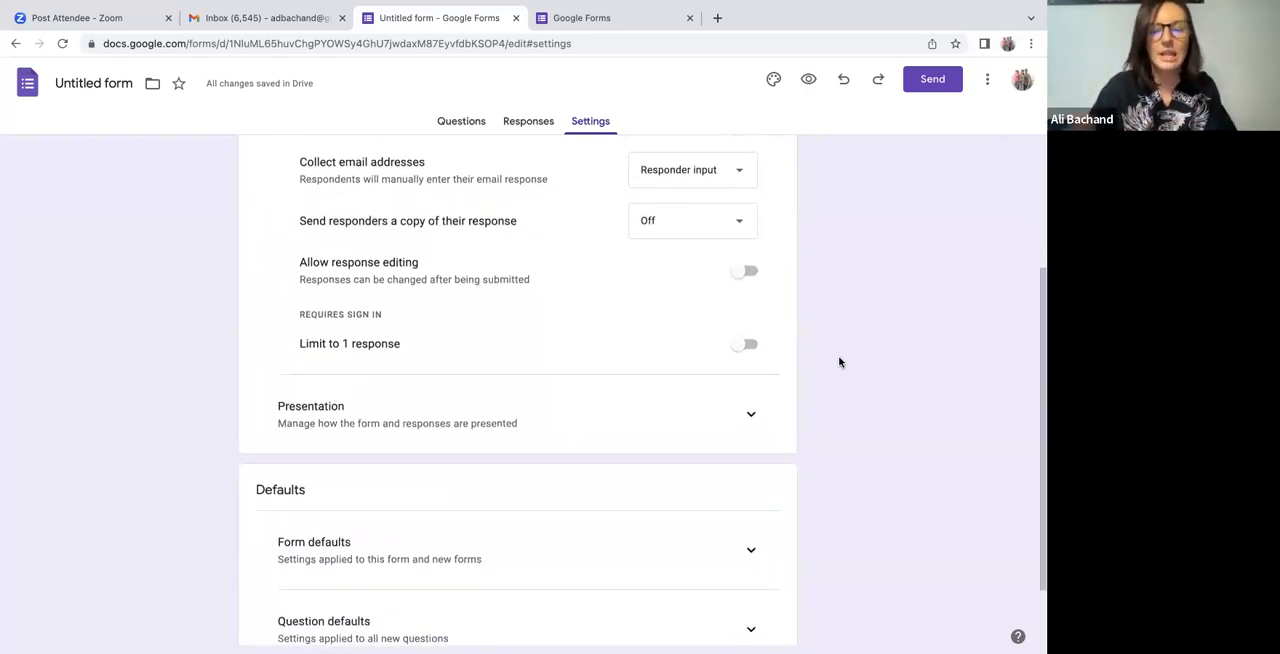
pyautogui.scroll(4, 840, 362)
pyautogui.click(470, 124)
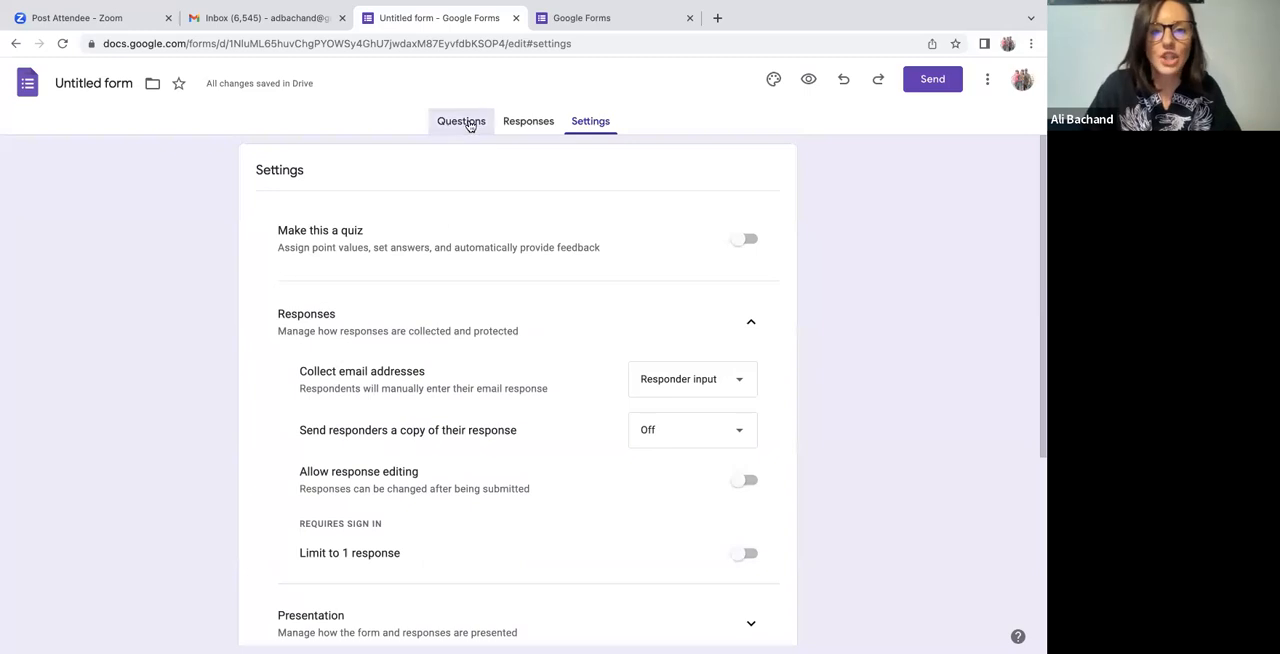
# View the form's email sending options, close them, and check the Email field above the Name question.
pyautogui.click(914, 80)
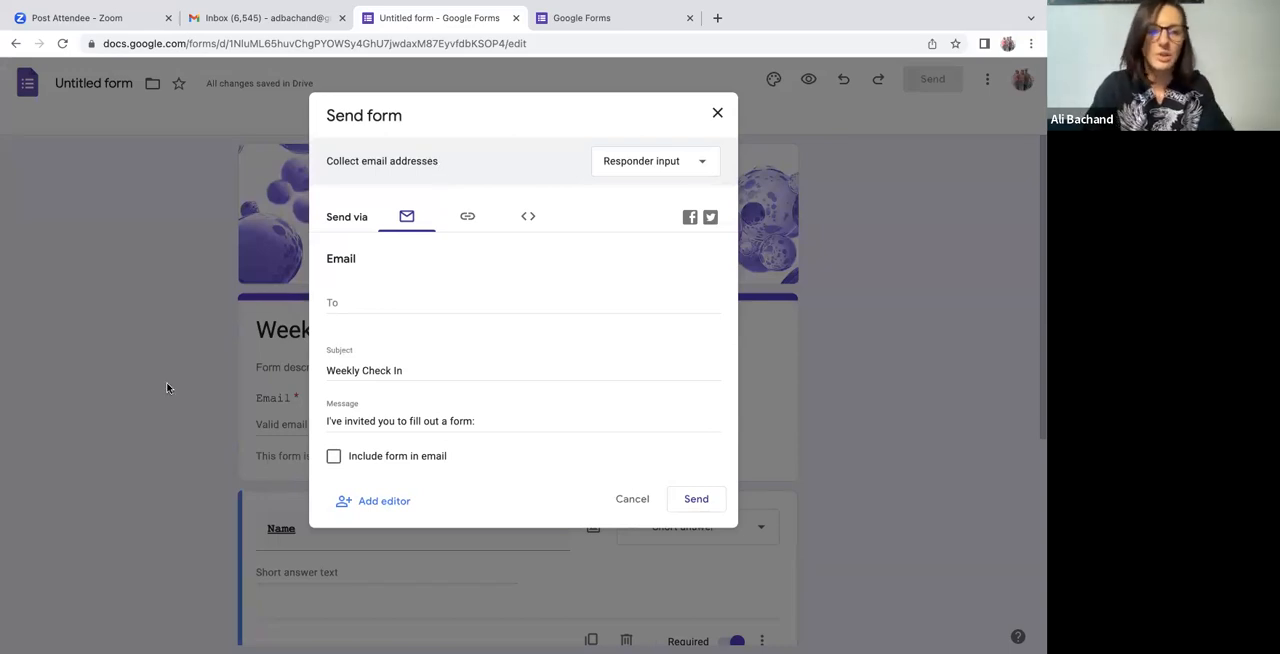
pyautogui.click(716, 113)
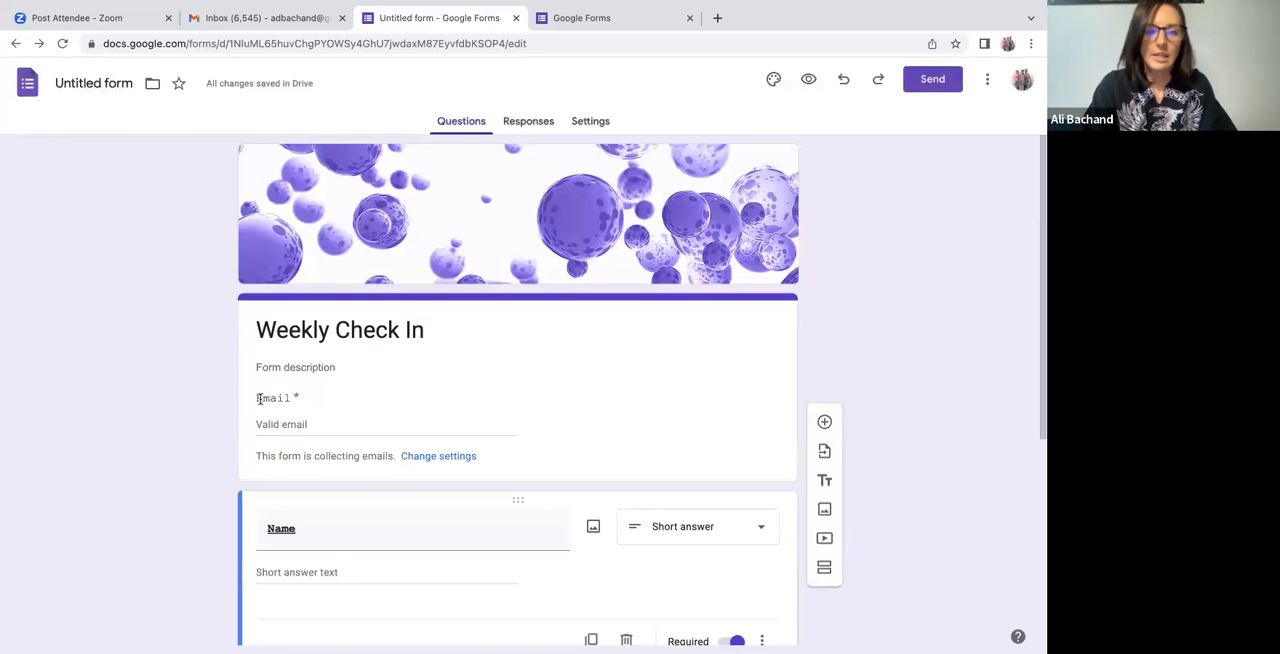
pyautogui.scroll(-2, 289, 401)
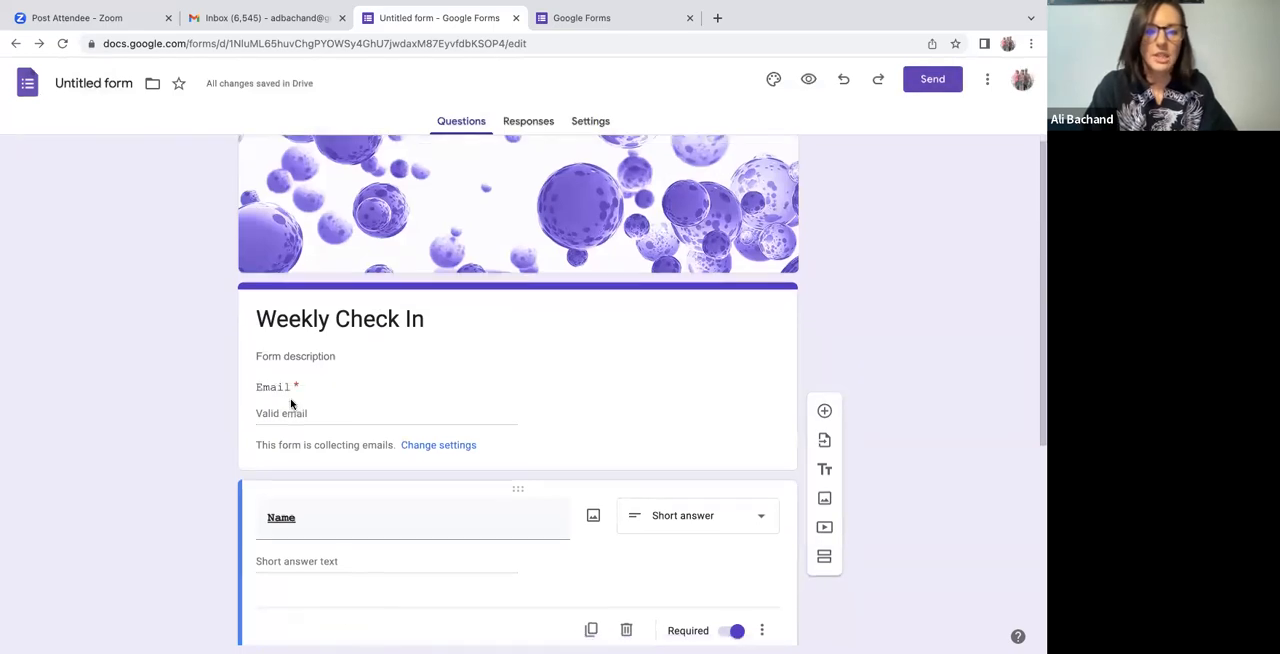
pyautogui.scroll(1, 289, 400)
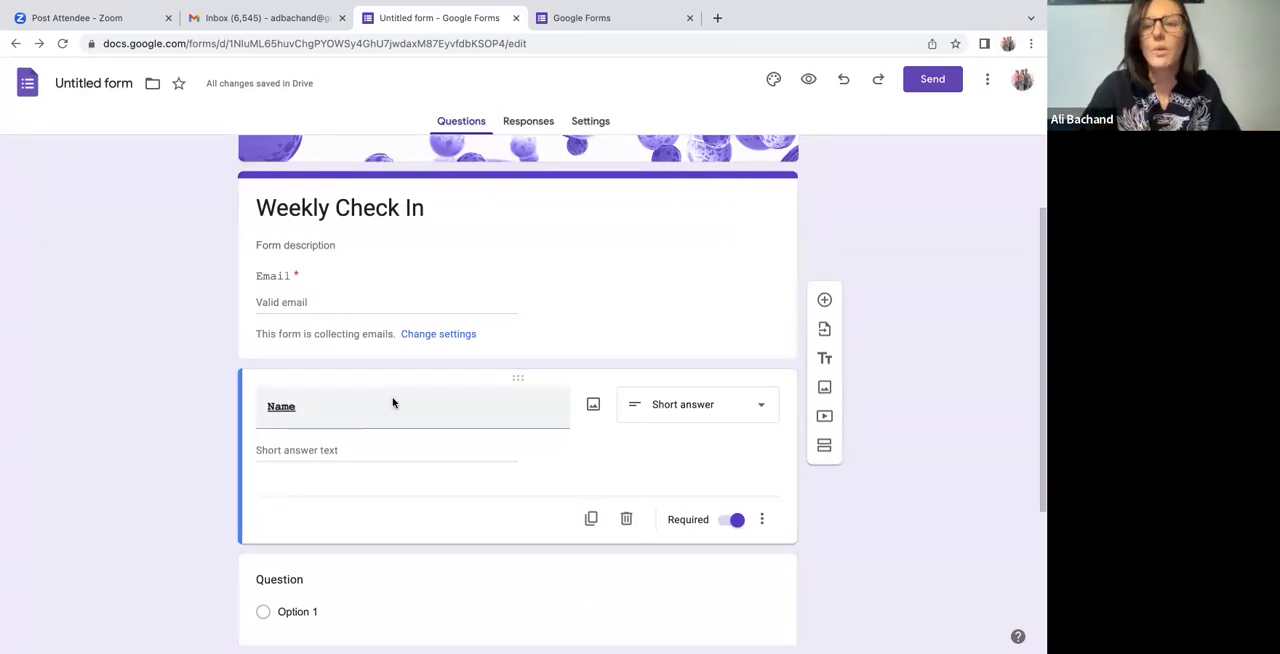
# Choose to send the form by link and shorten its URL.
pyautogui.click(932, 79)
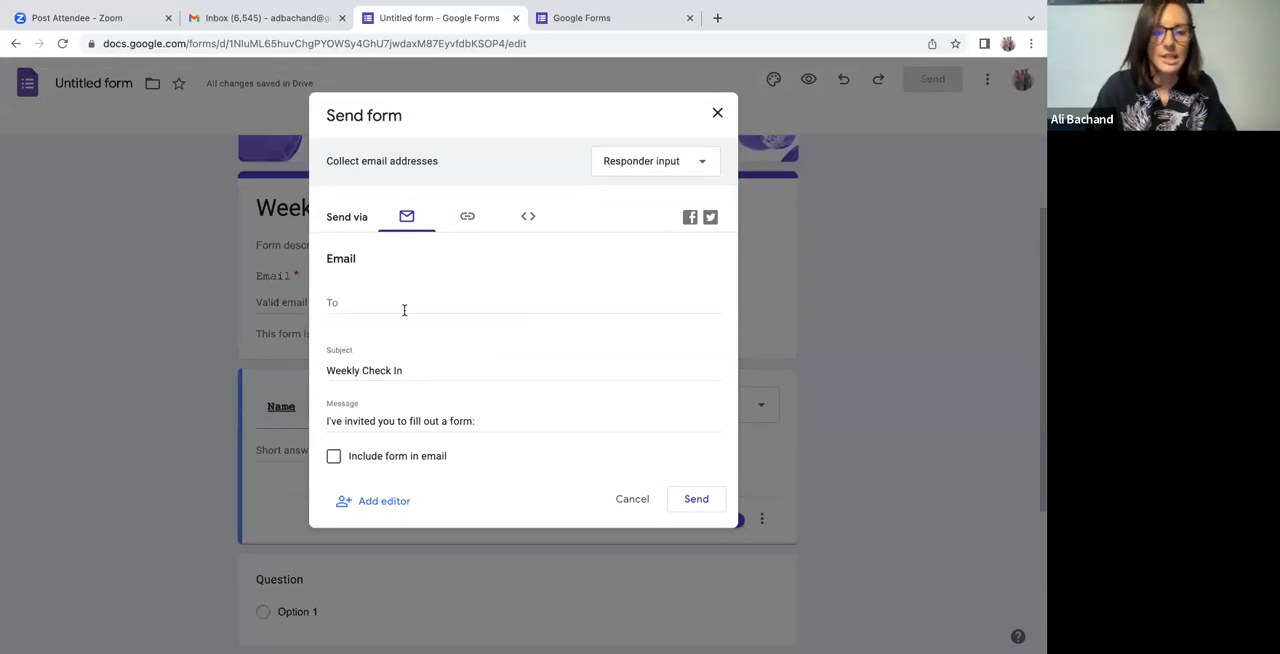
pyautogui.click(472, 221)
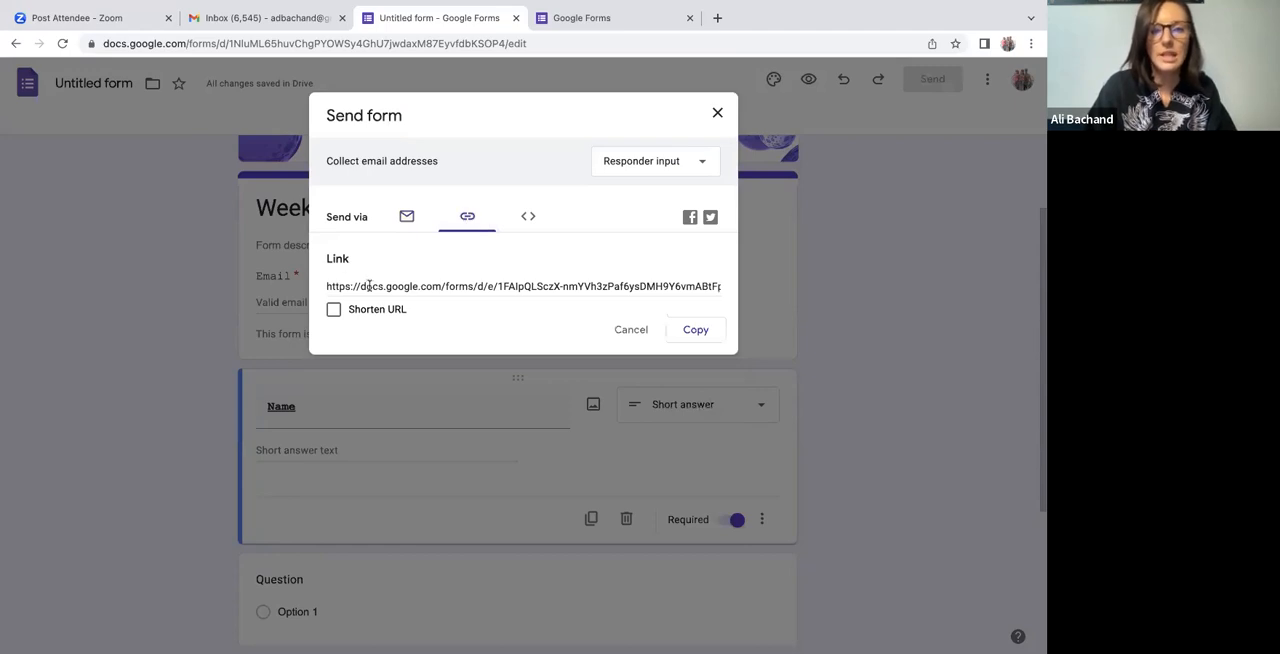
pyautogui.click(335, 311)
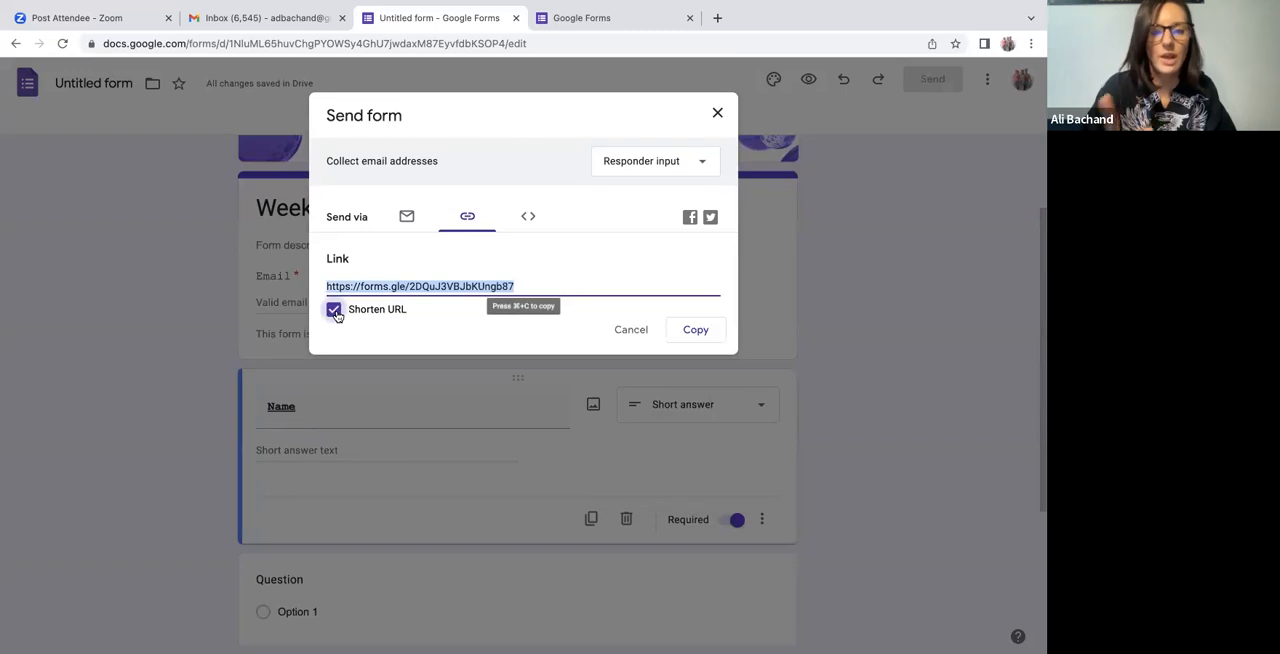